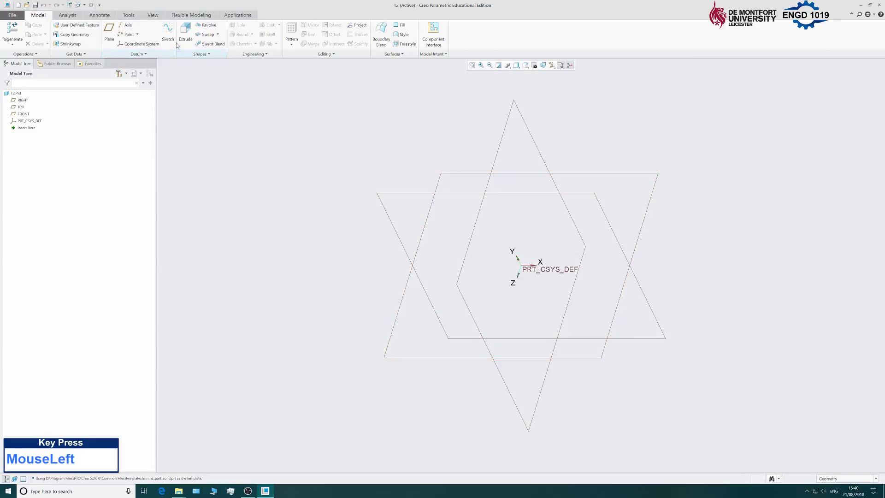
Start a sketch on the TOP plane and orient the view parallel to the sketch plane.
left_click(167, 33)
left_click(470, 174)
left_click(850, 164)
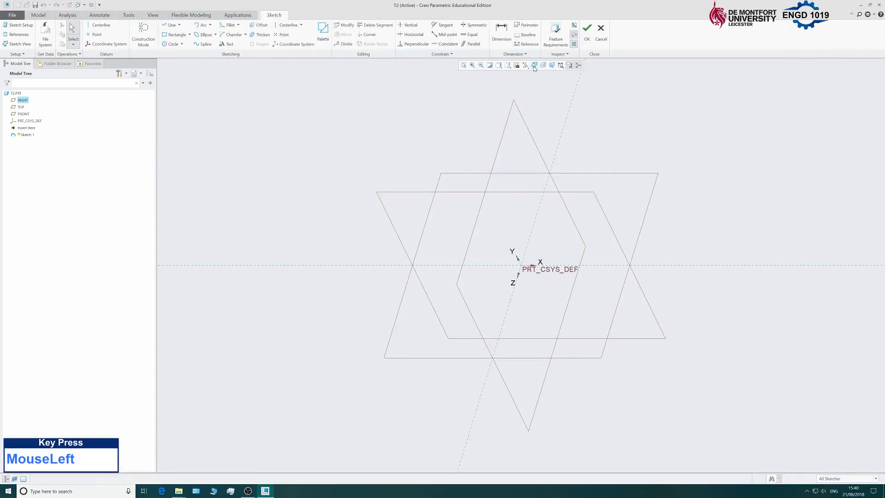
left_click(534, 66)
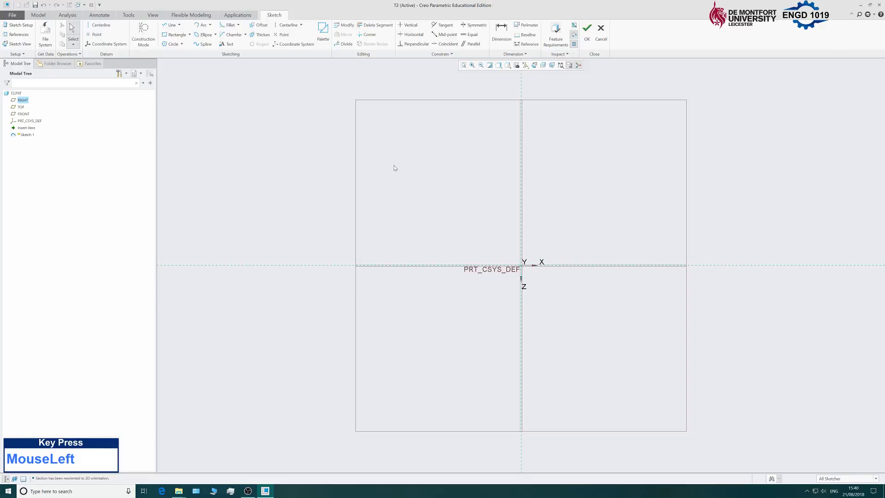
Sketch a circle centred on the origin and set its diameter to 60 mm.
left_click(173, 44)
left_click(522, 265)
left_click(562, 307)
middle_click(640, 211)
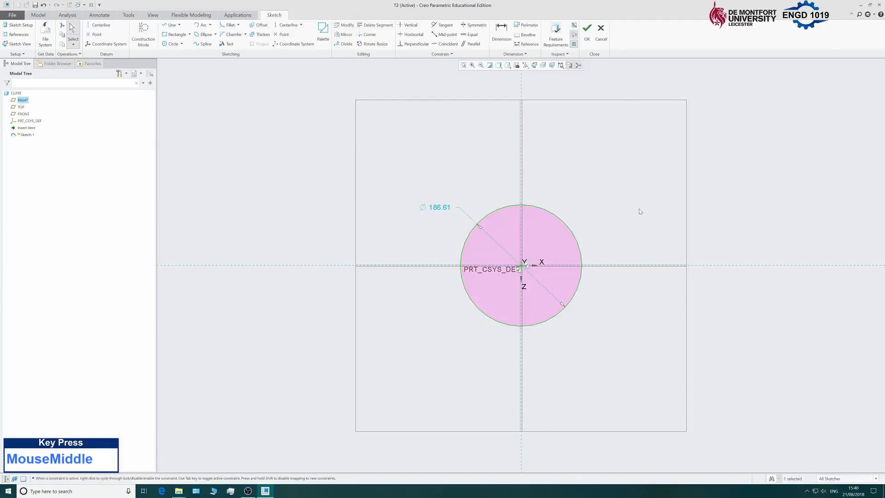
double_click(435, 209)
type("60")
key("Return")
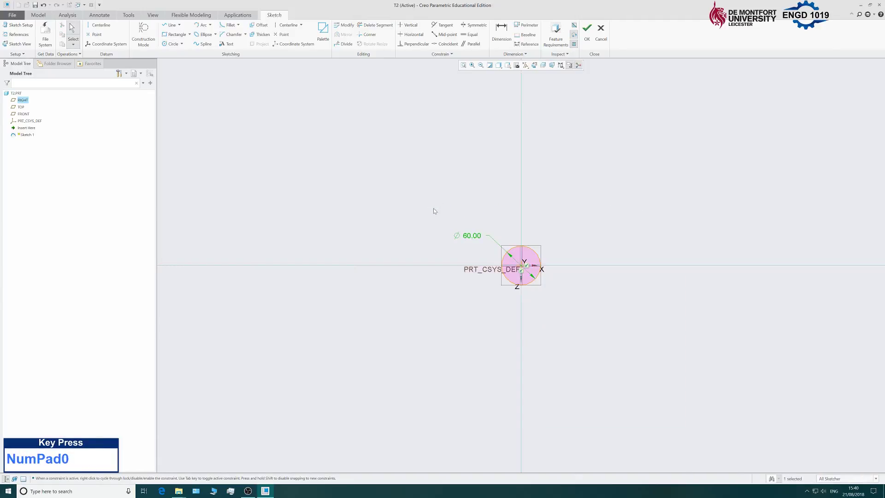
left_click(564, 257)
scroll(525, 258, "down", 5)
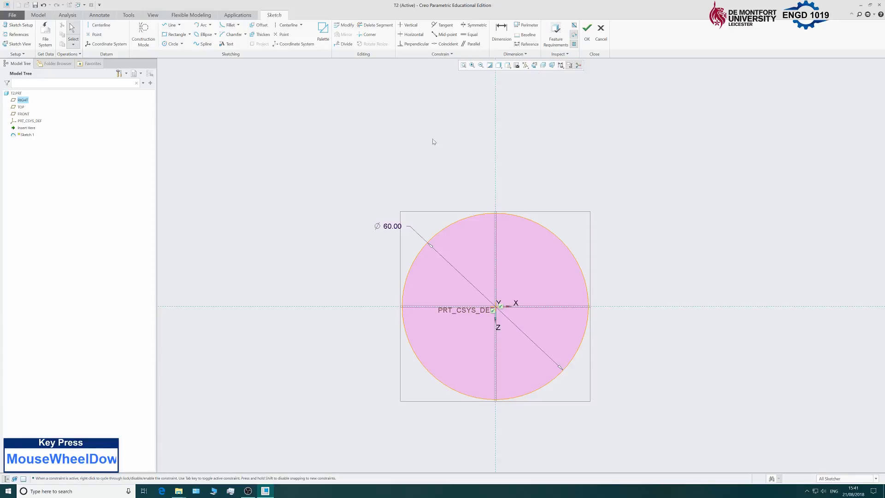
Sketch two equal horizontal construction lines, each about 28 mm long, outward from the vertical reference about 54 mm above the circle's centre.
left_click(149, 39)
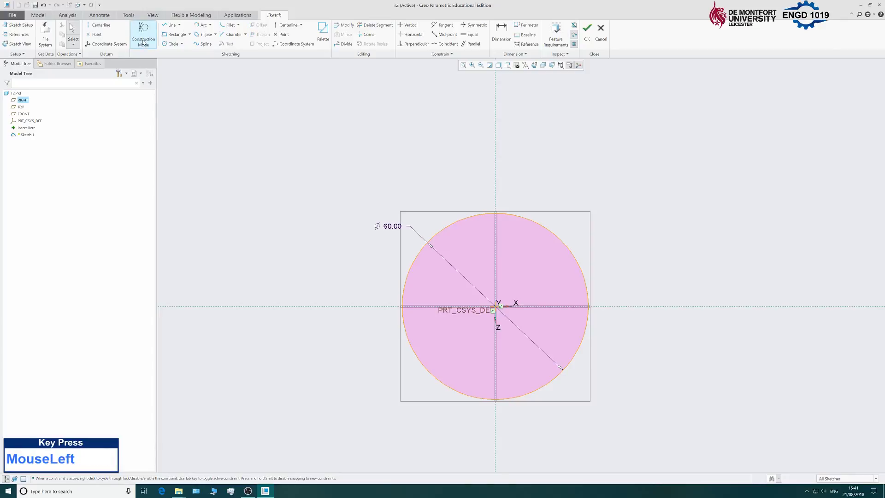
left_click(171, 25)
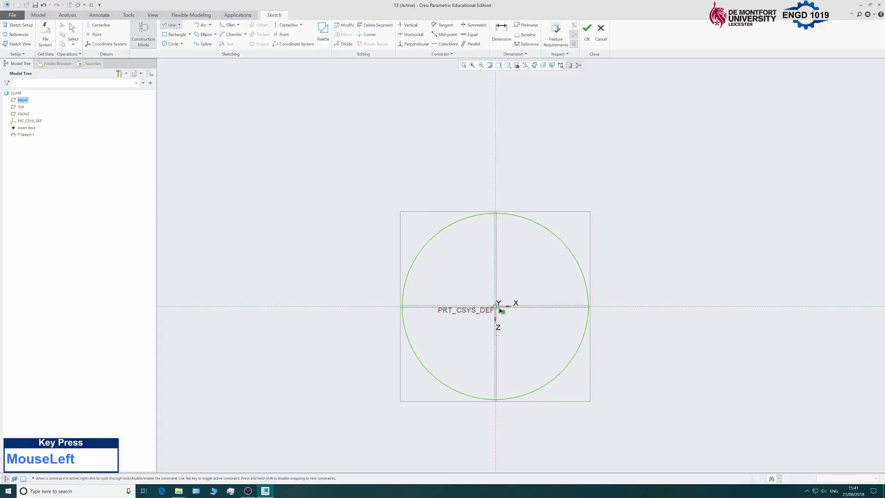
left_click(495, 137)
left_click(581, 137)
middle_click(548, 173)
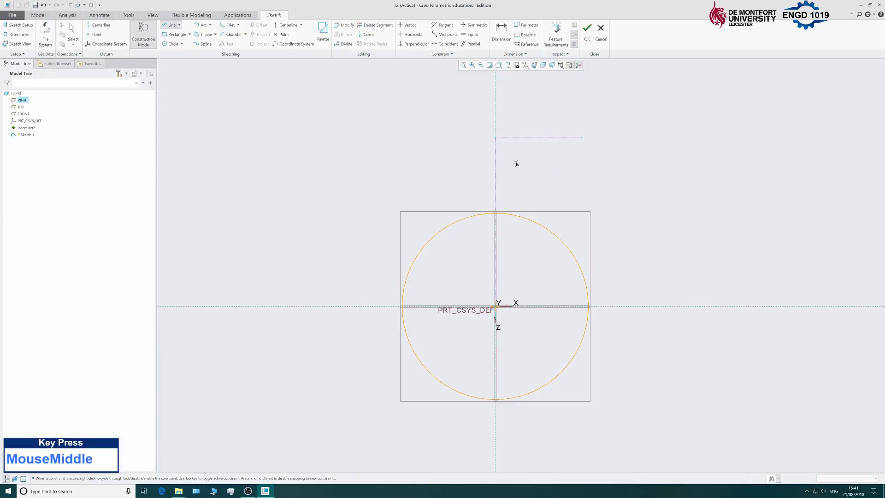
left_click(495, 139)
left_click(409, 142)
middle_click(415, 167)
middle_click(421, 172)
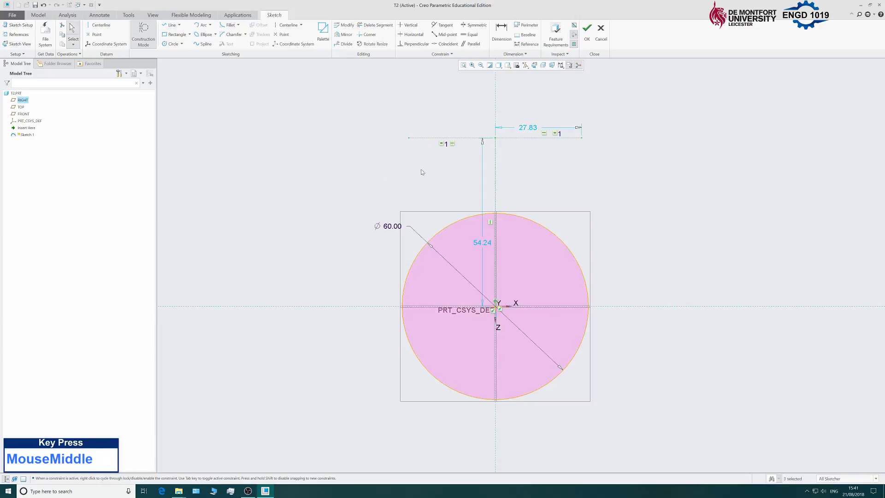
Set the construction lines' length to 30 mm and their height above the origin to 50 mm, then turn off construction mode.
double_click(527, 131)
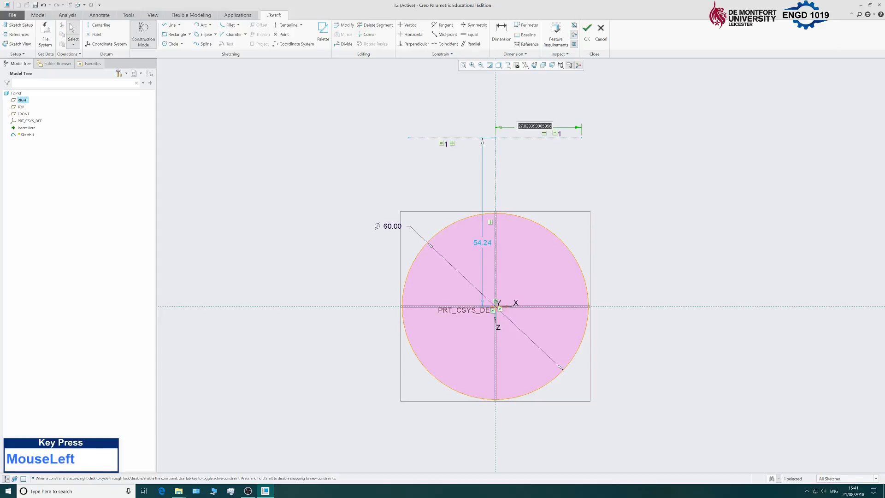
type("30")
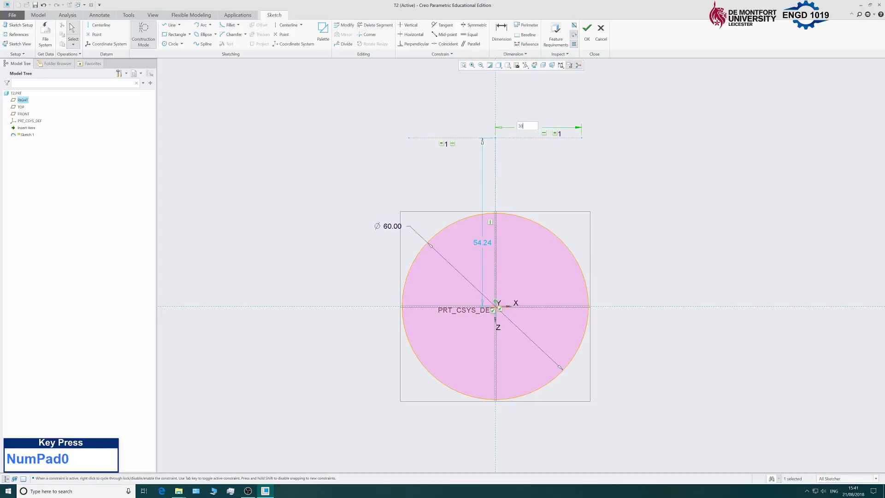
key("Return")
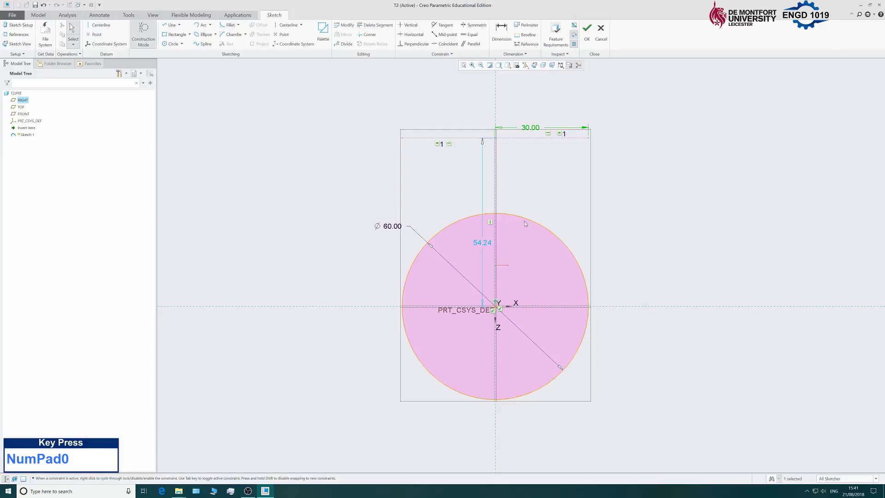
double_click(475, 245)
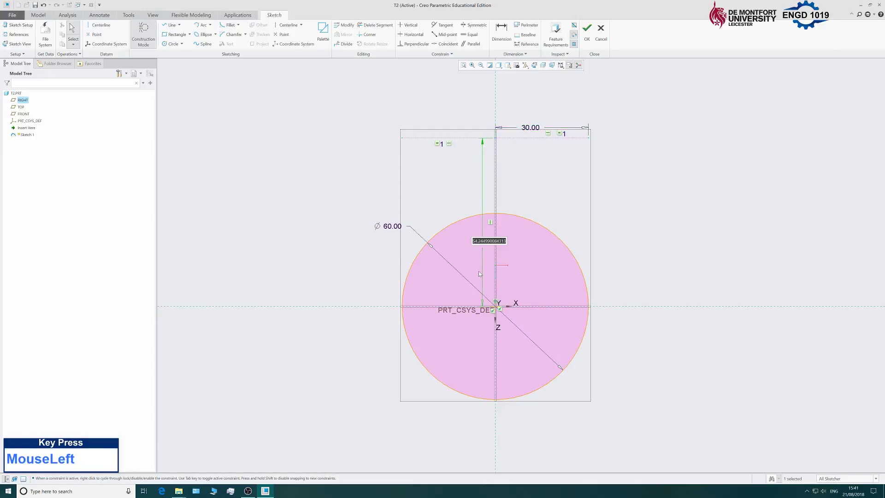
type("50")
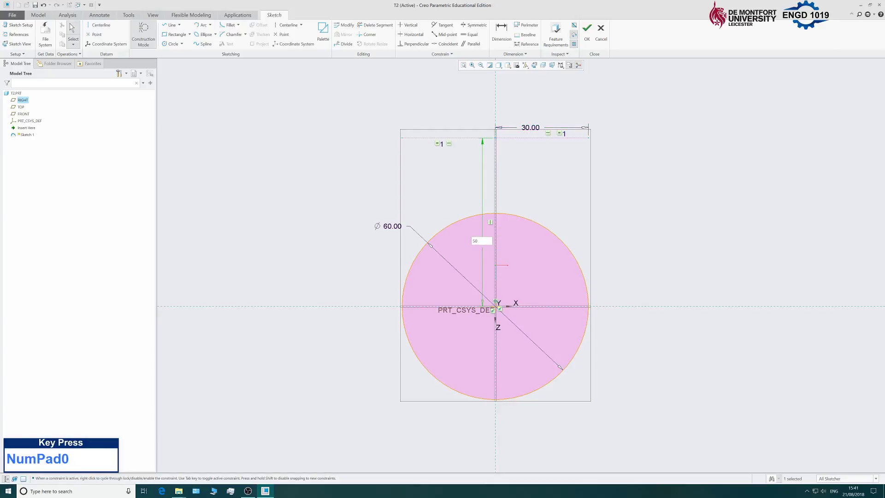
key("Return")
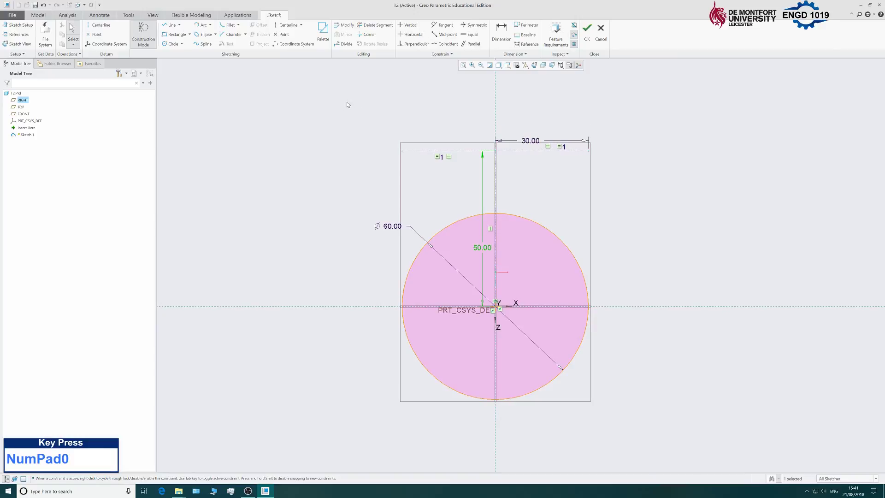
left_click(144, 41)
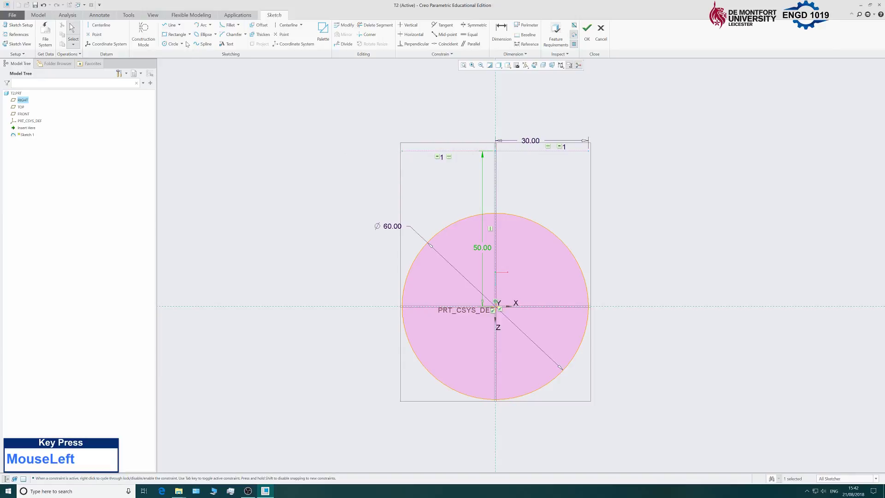
Sketch two equal circles centred on the outer ends of the construction lines and set their diameter to 40 mm.
left_click(171, 44)
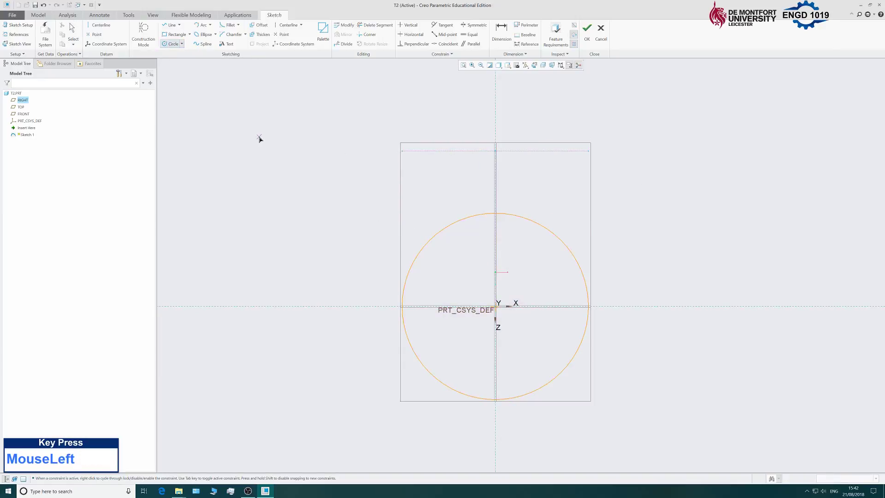
left_click(404, 156)
left_click(384, 197)
left_click(589, 155)
left_click(592, 198)
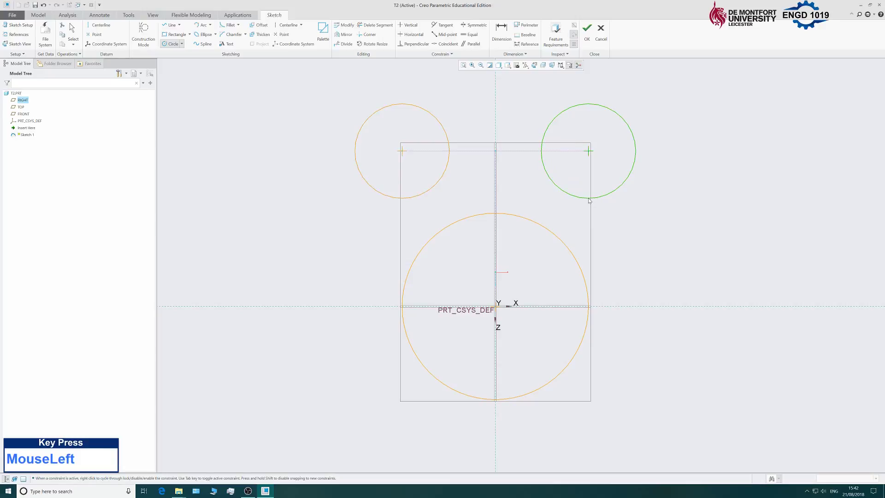
middle_click(699, 175)
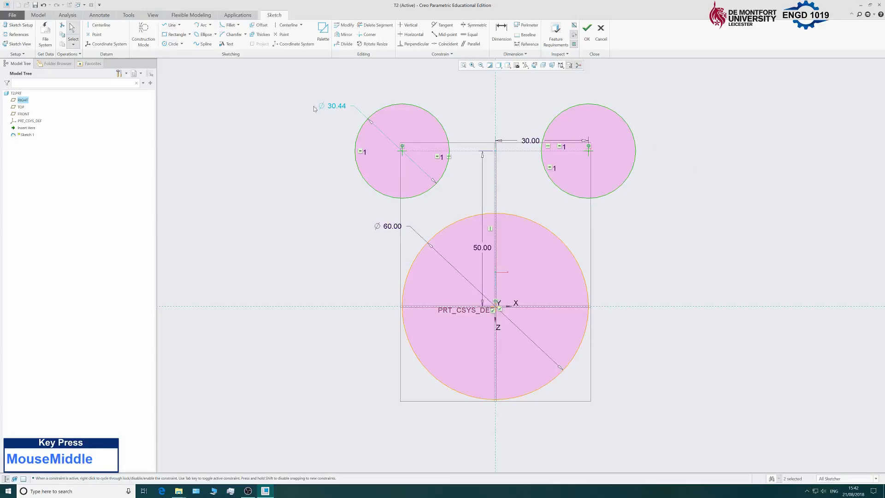
double_click(334, 106)
type("40")
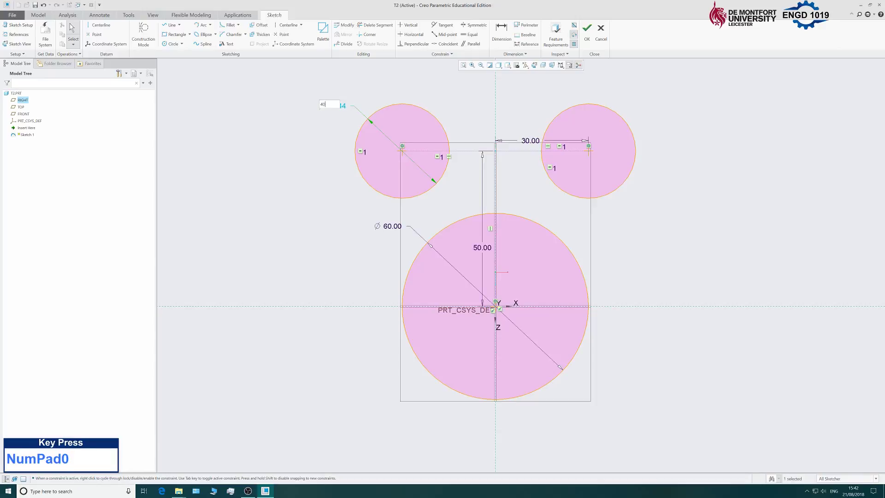
key("Return")
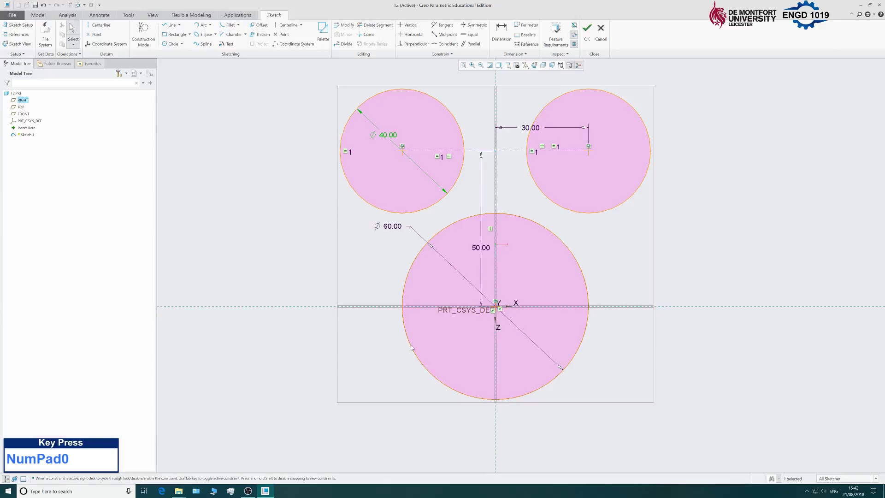
left_click(252, 121)
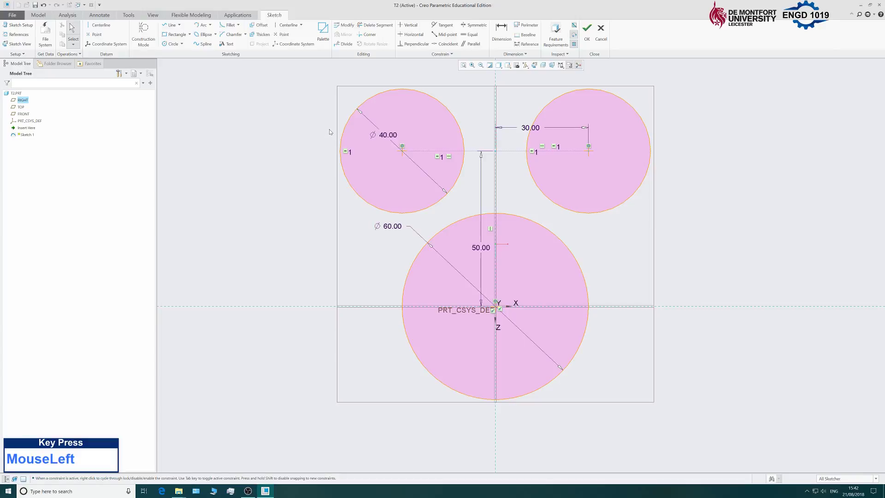
Connect the three circles with tangent lines along both outer sides and across the tops of the two upper circles.
left_click(179, 26)
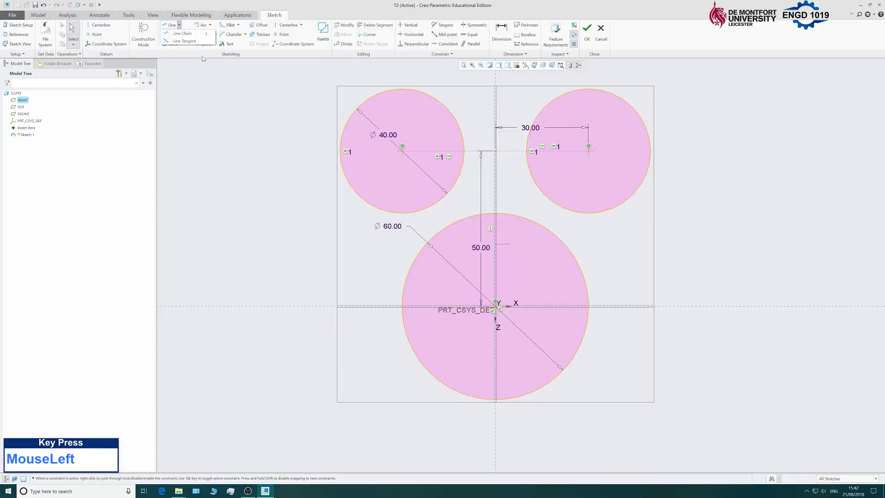
left_click(185, 41)
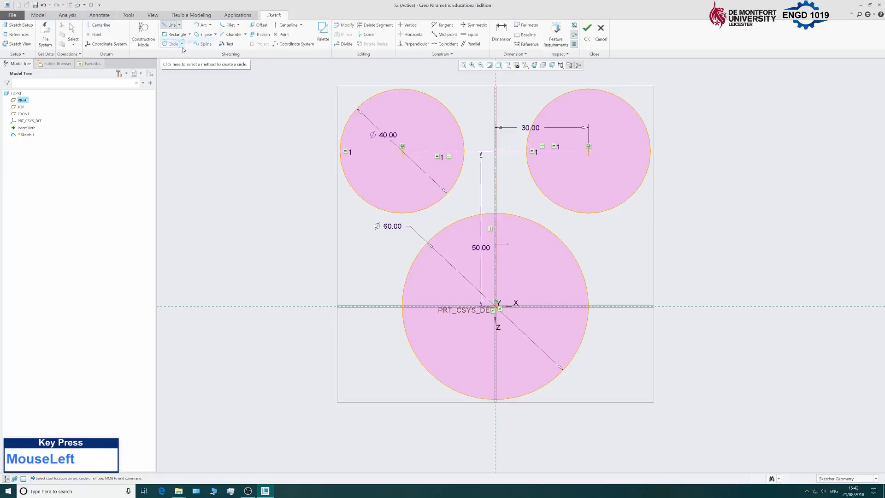
left_click(589, 302)
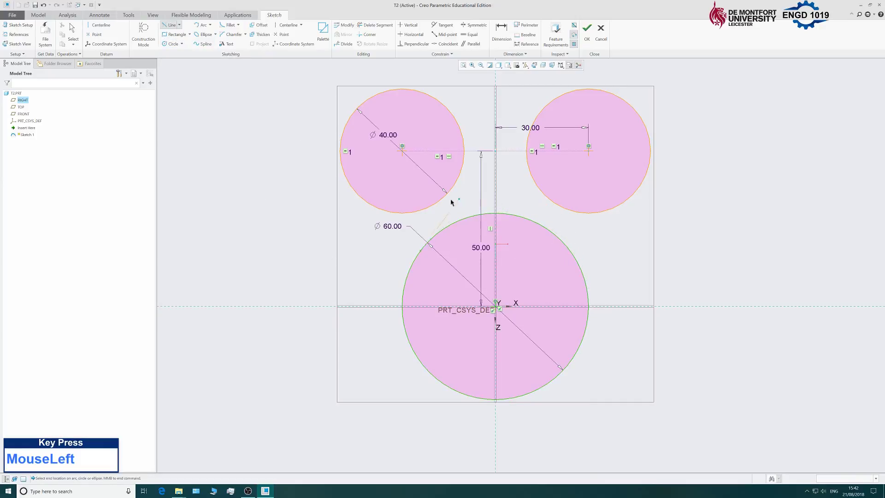
left_click(344, 173)
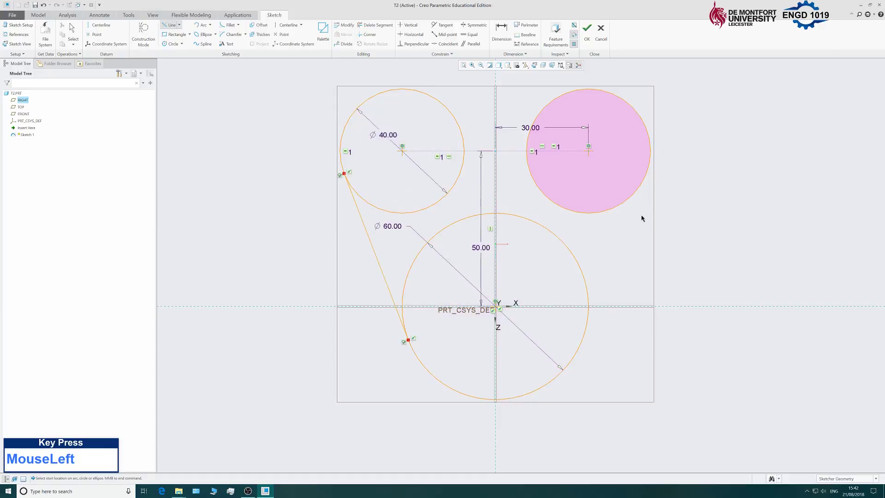
left_click(649, 160)
left_click(588, 337)
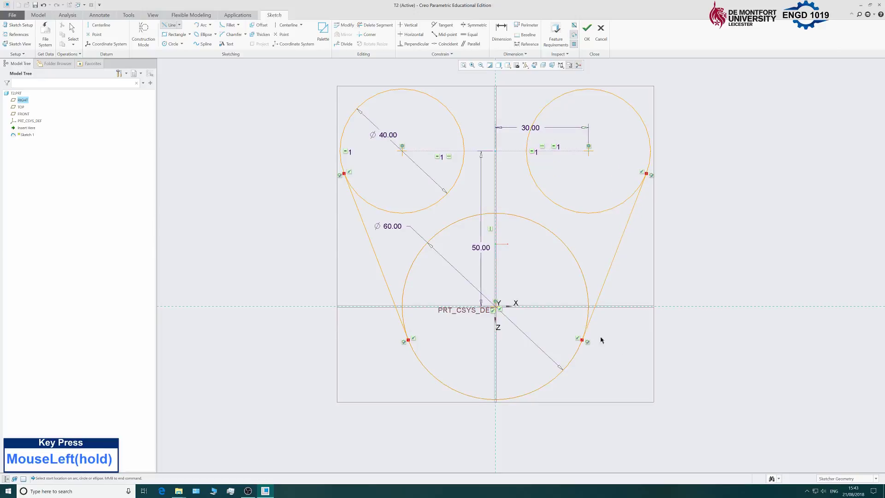
left_click(401, 90)
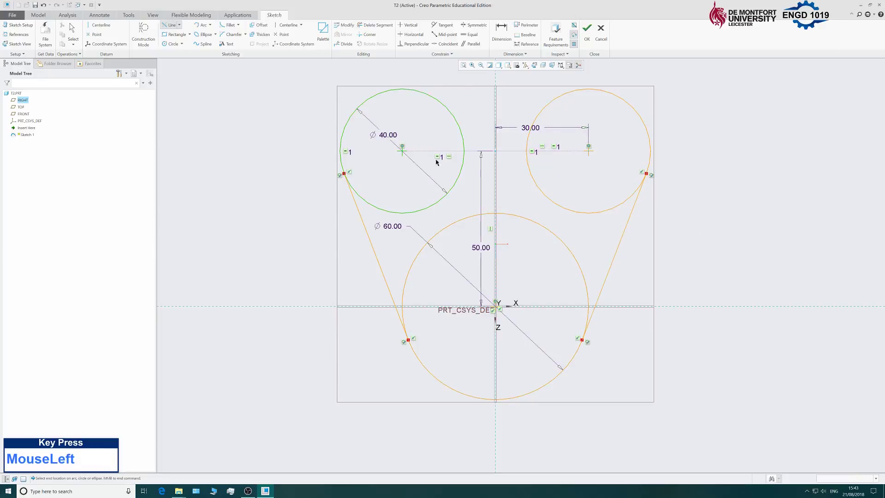
left_click(588, 90)
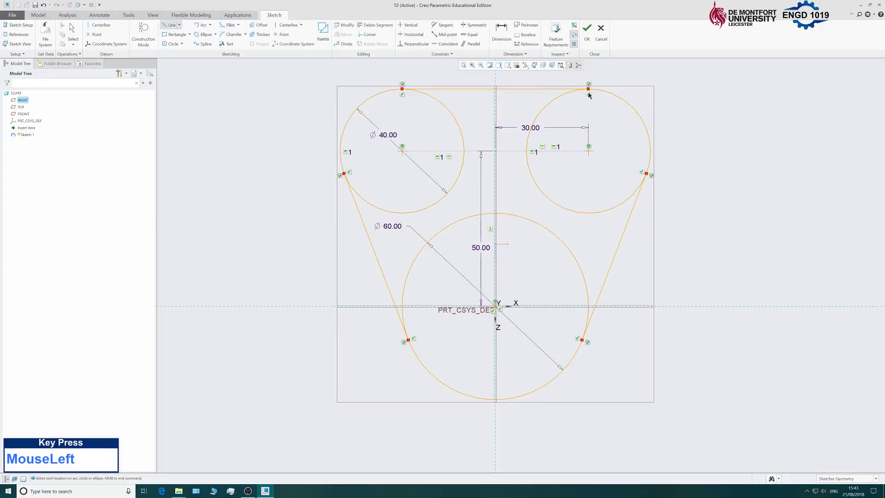
middle_click(713, 118)
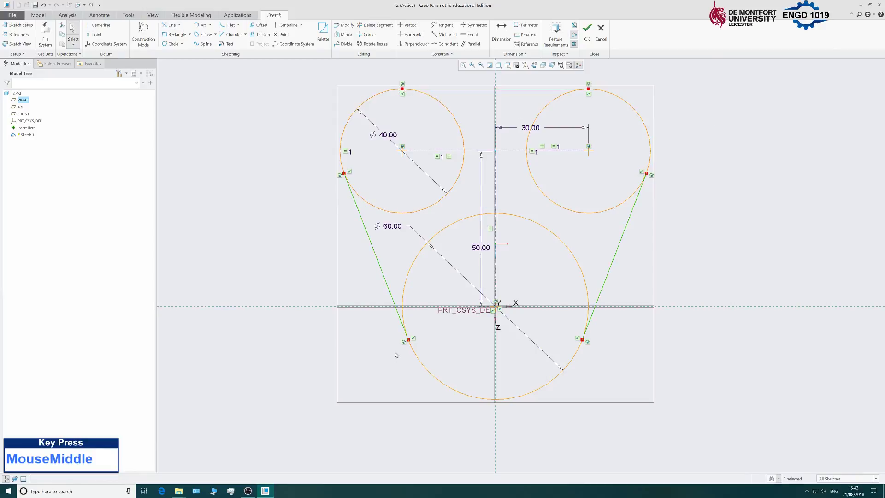
left_click(684, 241)
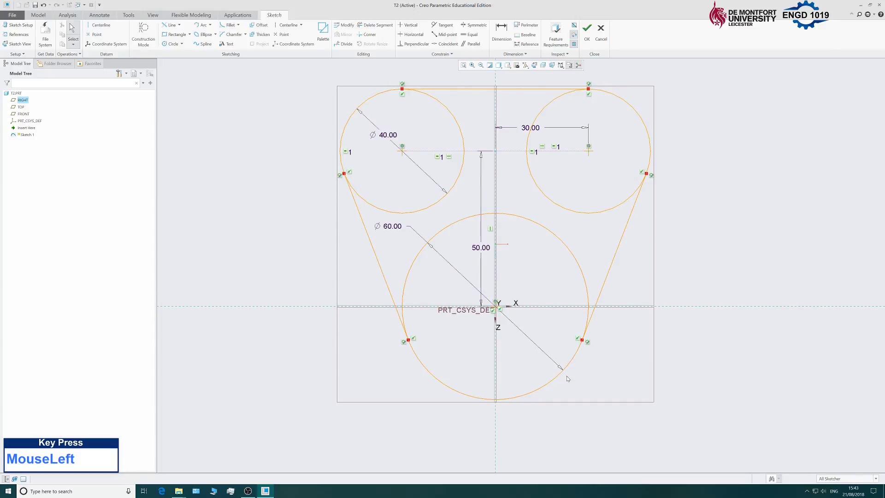
Trim the inner arcs of the three circles away with Delete Segment, working towards the outer rounded triangular outline.
left_click(375, 26)
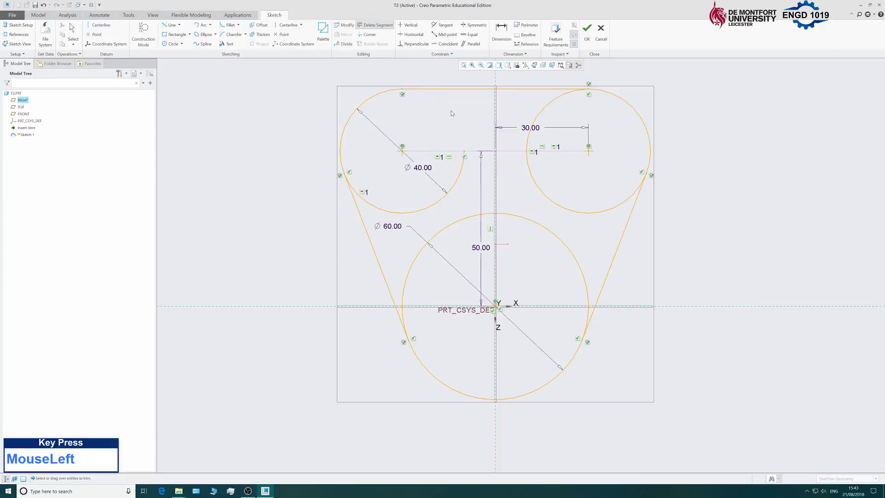
left_click(459, 185)
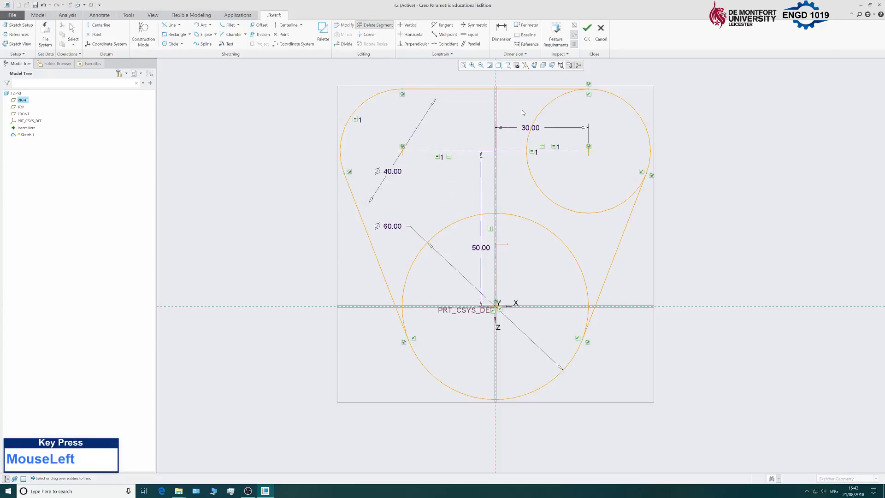
mouse_move(514, 106)
left_mouse_down()
mouse_move(558, 123)
mouse_move(556, 232)
mouse_move(406, 295)
mouse_move(415, 314)
left_mouse_up()
scroll(412, 314, "up", 3)
scroll(410, 312, "down", 6)
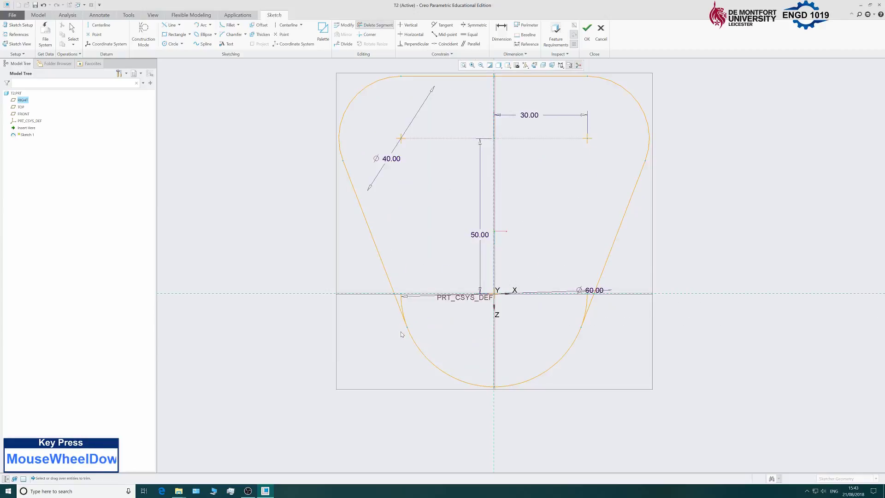
Trim the two short leftover arcs beside the lower tangent points and finish the closed profile sketch.
left_click(405, 260)
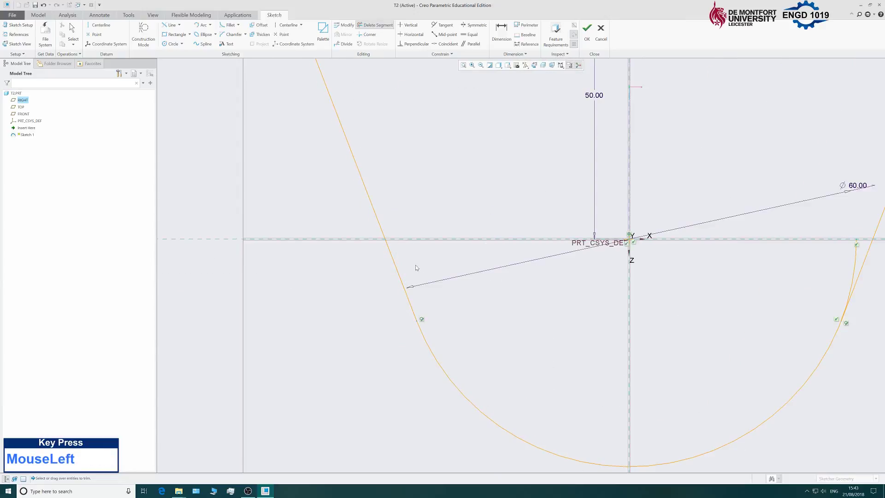
scroll(514, 282, "down", 3)
left_click(621, 233)
mouse_move(620, 232)
left_mouse_down()
mouse_move(635, 226)
mouse_move(589, 223)
left_mouse_up()
scroll(477, 276, "up", 2)
scroll(477, 276, "up", 3)
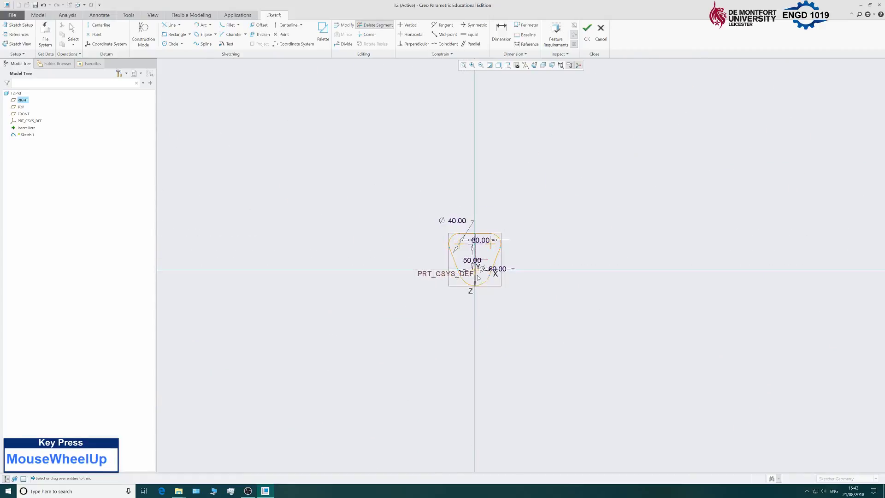
scroll(461, 257, "down", 2)
middle_click(662, 257)
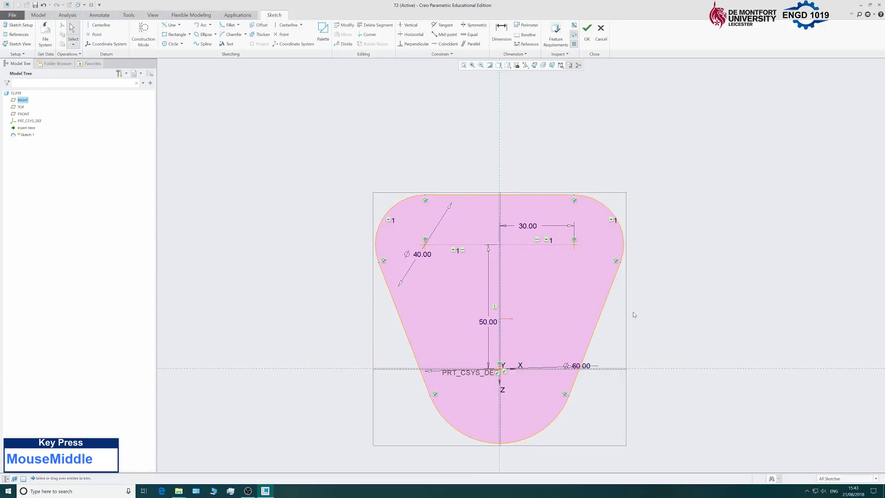
scroll(421, 291, "up", 2)
scroll(424, 291, "down", 3)
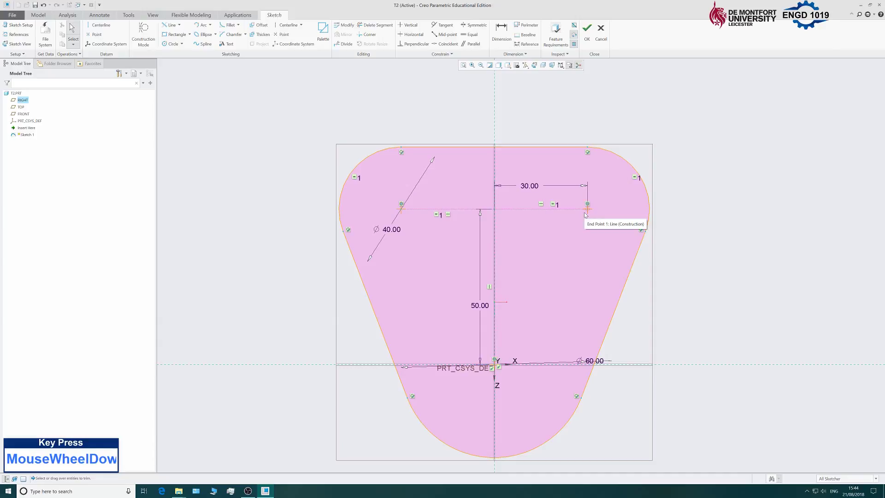
left_click(587, 37)
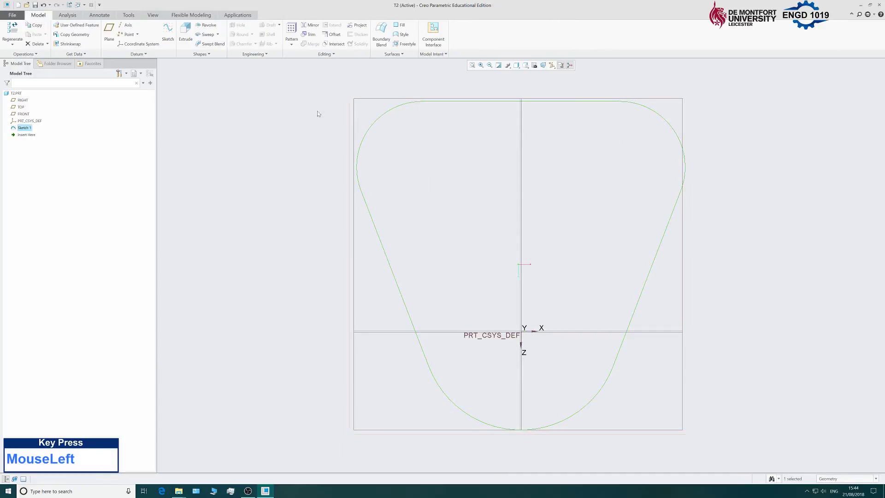
Extrude the rounded triangular profile to a depth of 18 mm.
scroll(323, 217, "up", 3)
scroll(517, 272, "down", 4)
mouse_move(517, 272)
middle_mouse_down()
mouse_move(498, 249)
mouse_move(491, 264)
mouse_move(491, 251)
middle_mouse_up()
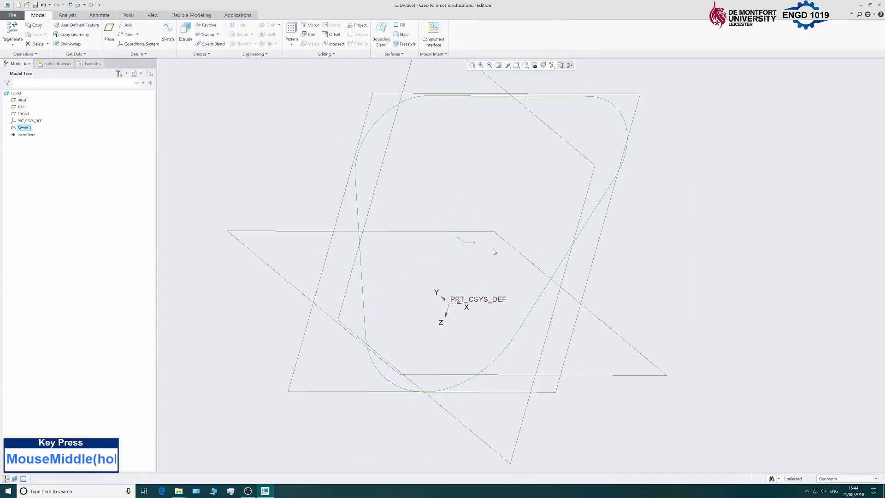
left_click(185, 31)
scroll(343, 209, "down", 3)
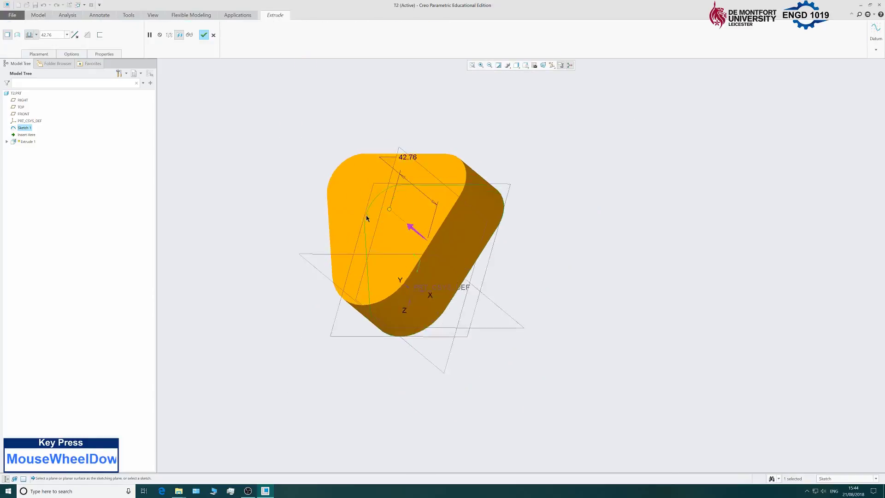
double_click(415, 158)
type("18")
key("Return")
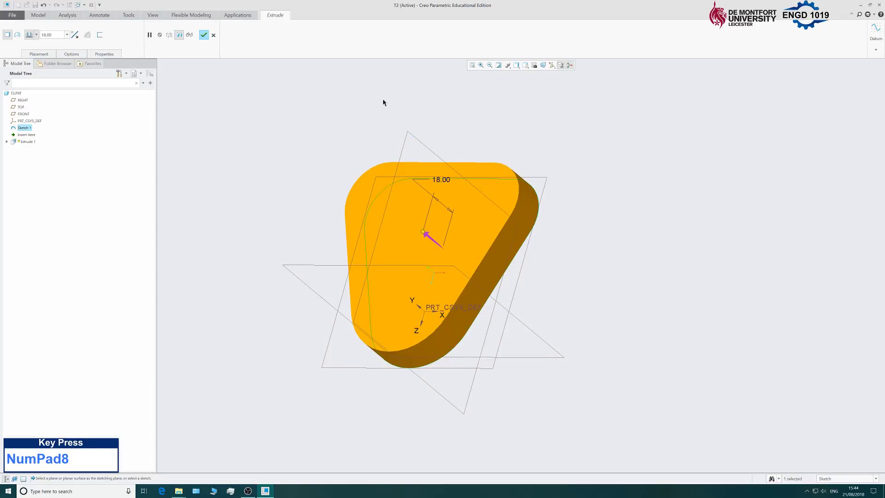
left_click(203, 35)
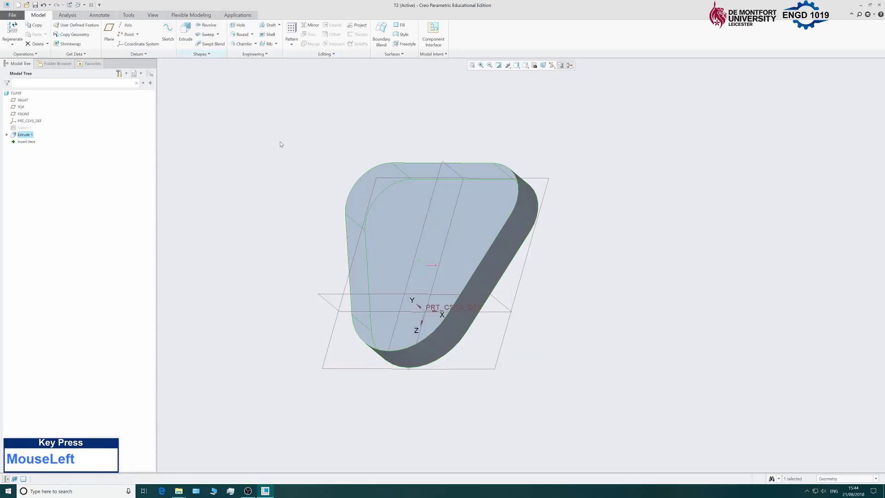
Start a new sketch on the plate's upper face, with the RIGHT datum plane as the orientation reference.
mouse_move(261, 135)
middle_mouse_down()
mouse_move(260, 220)
mouse_move(297, 231)
mouse_move(305, 291)
mouse_move(294, 217)
mouse_move(253, 225)
mouse_move(269, 221)
mouse_move(268, 244)
mouse_move(312, 278)
mouse_move(305, 285)
mouse_move(261, 235)
mouse_move(275, 205)
mouse_move(275, 227)
mouse_move(292, 198)
mouse_move(402, 292)
middle_mouse_up()
middle_click_drag(412, 258, 430, 361)
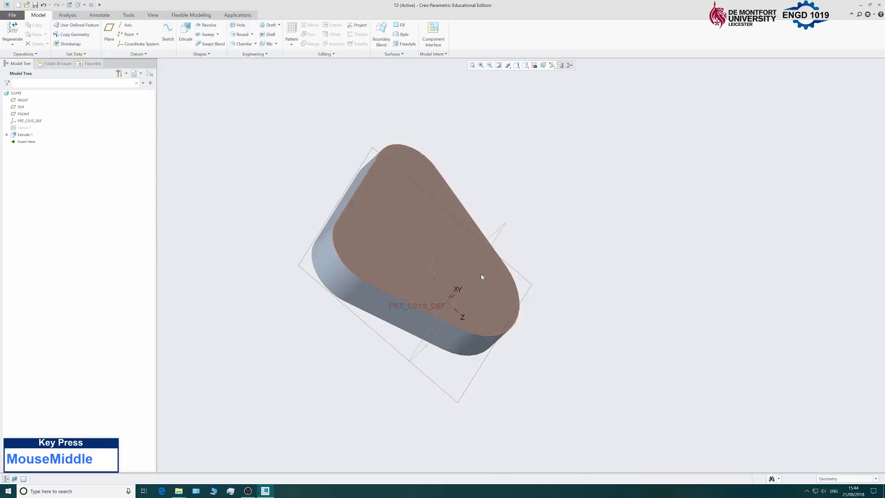
mouse_move(580, 276)
middle_mouse_down()
mouse_move(517, 279)
mouse_move(543, 270)
mouse_move(543, 256)
middle_mouse_up()
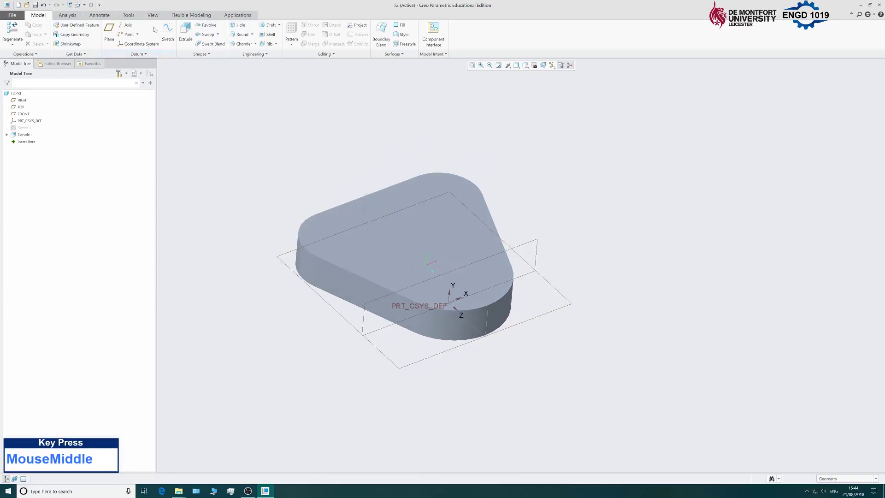
left_click(167, 38)
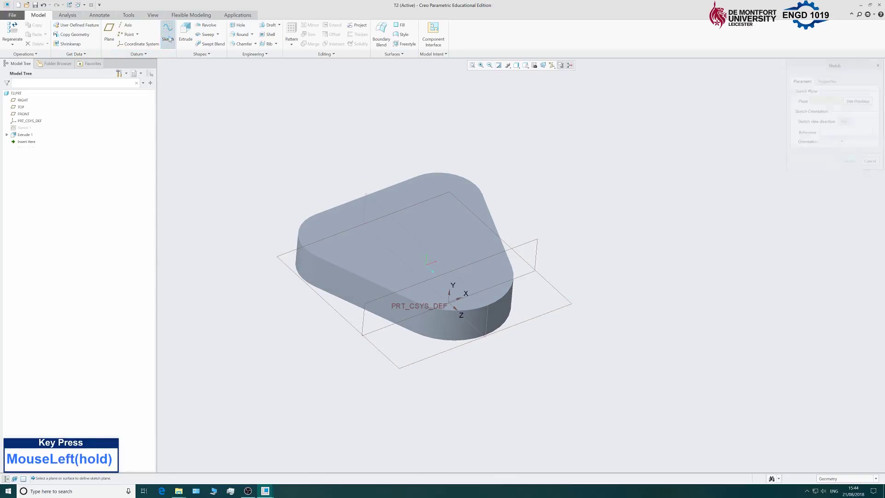
left_click(408, 198)
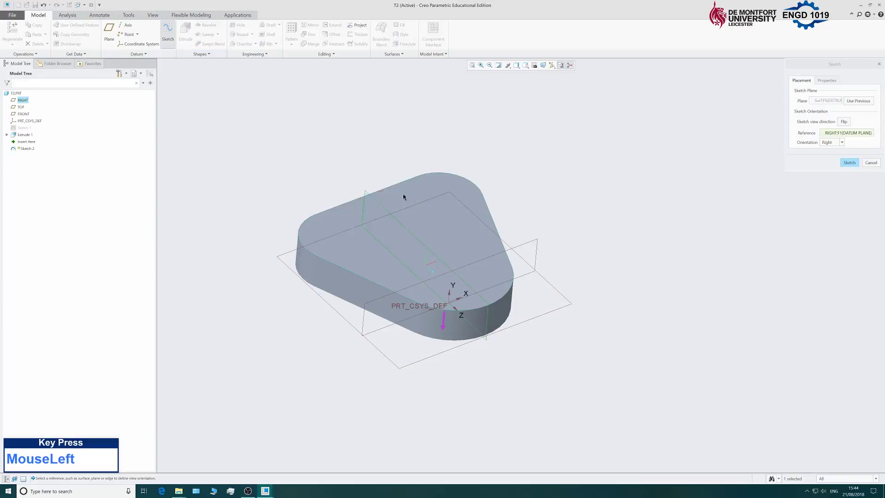
left_click(851, 164)
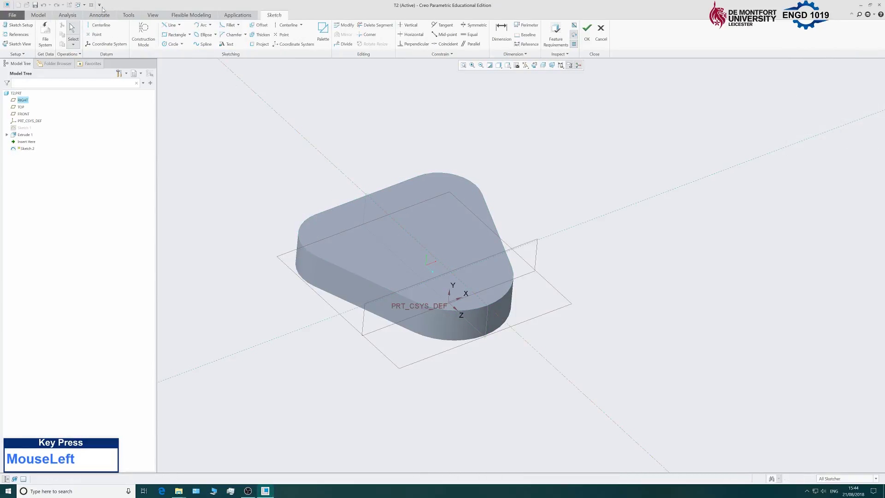
Add the large rounded end surface and the flat side surface opposite it as sketch references.
middle_click_drag(516, 150, 456, 152)
left_click(20, 35)
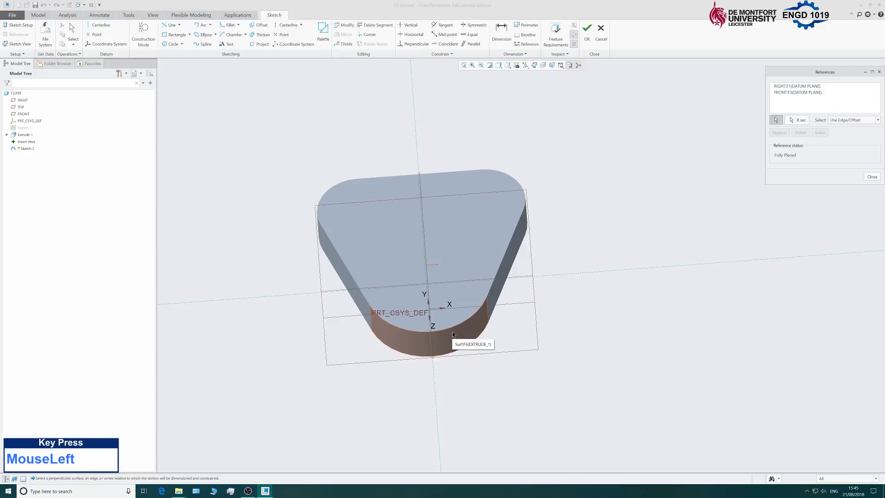
left_click(399, 336)
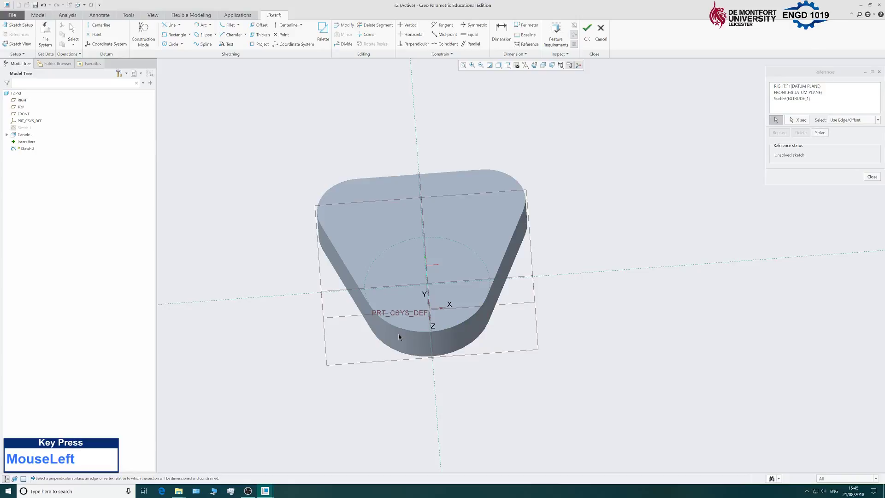
left_click(390, 190)
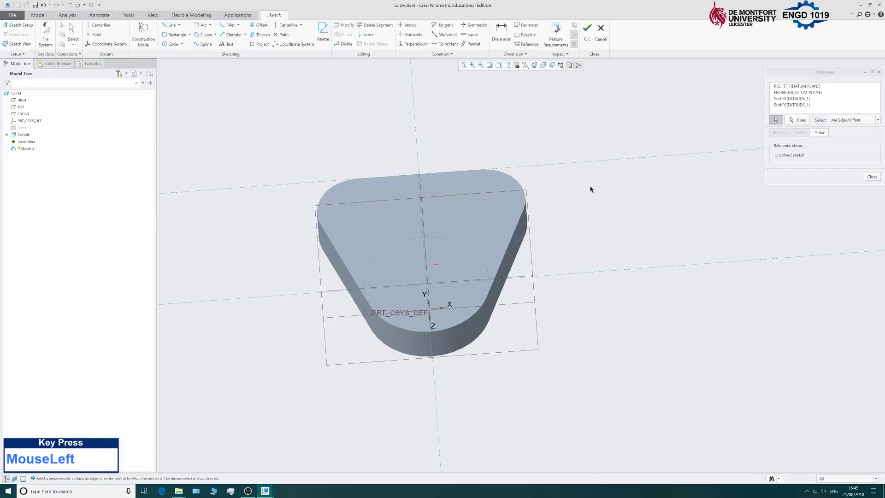
left_click(871, 177)
In the flat sketch view, draw a circle centred on the origin with the same radius as the referenced rounded end.
left_click(533, 65)
scroll(253, 258, "up", 2)
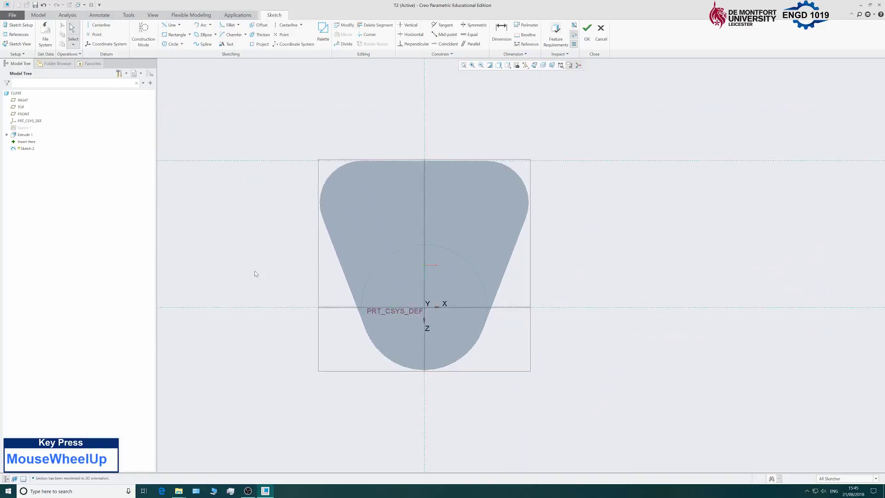
scroll(387, 253, "down", 2)
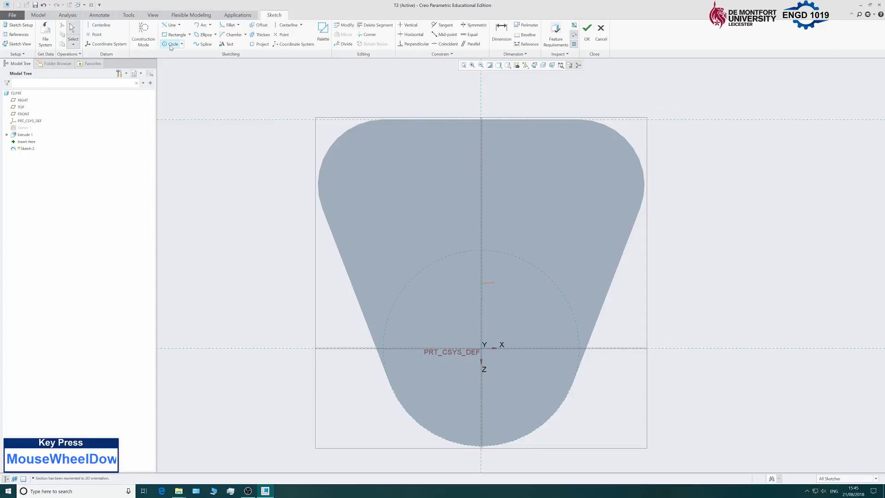
left_click(170, 46)
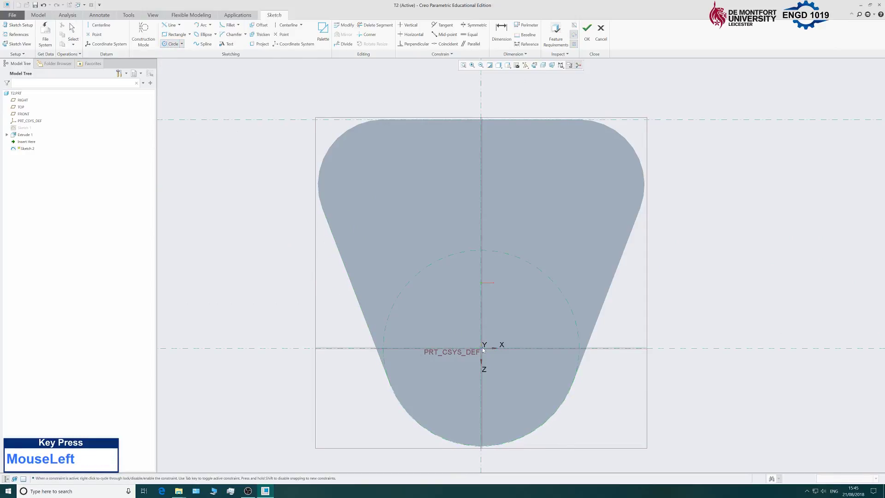
left_click(404, 289)
middle_click(385, 249)
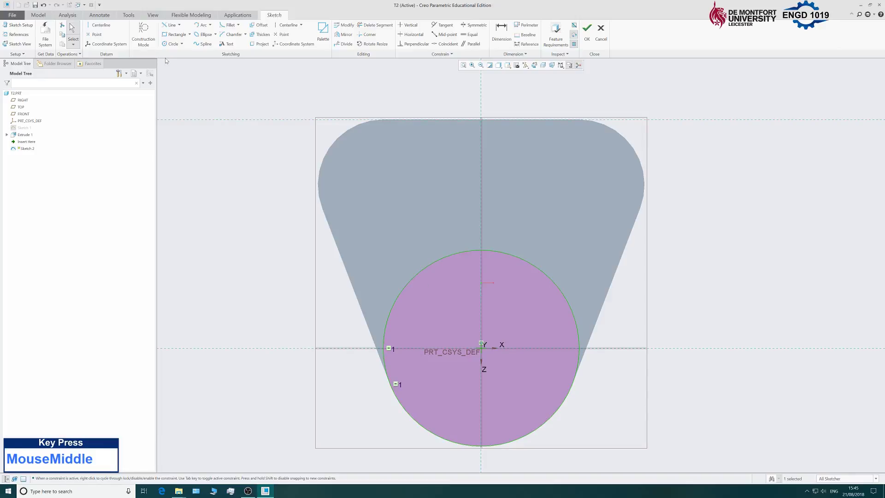
Draw a vertical line about 41 mm long from the circle to the straight upper edge, just left of the vertical reference.
left_click(179, 25)
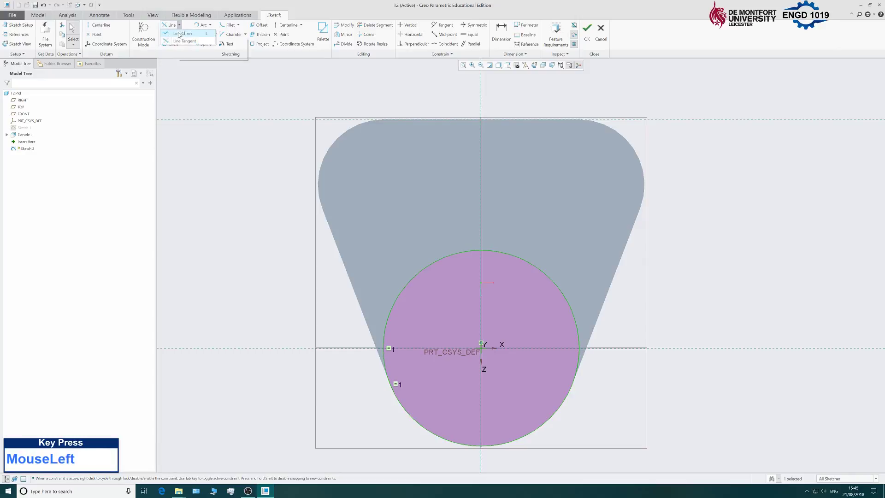
left_click(193, 35)
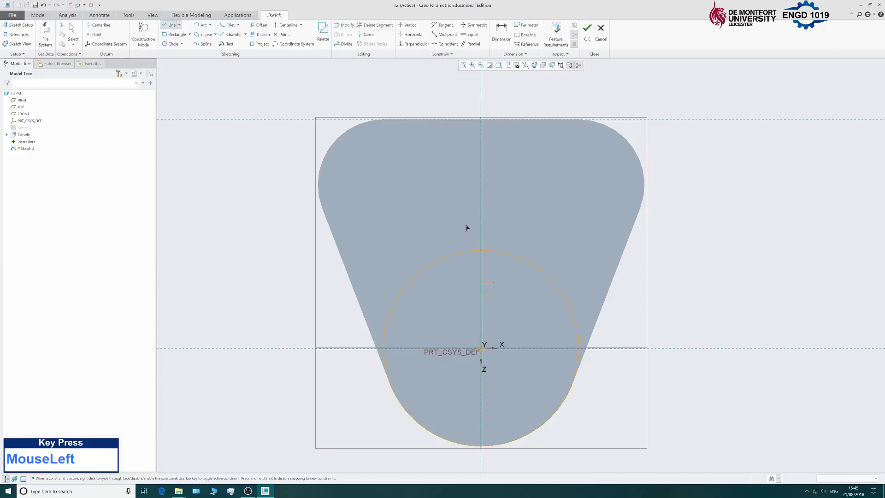
left_click(465, 256)
left_click(461, 121)
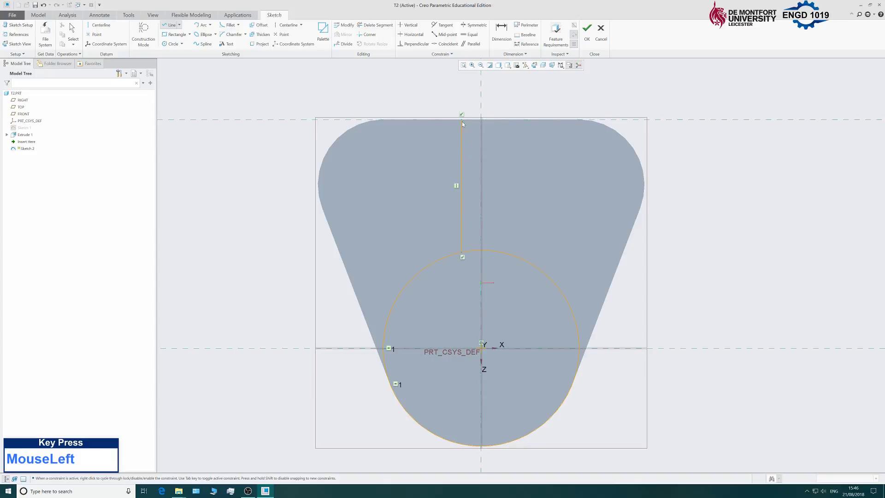
middle_click(423, 139)
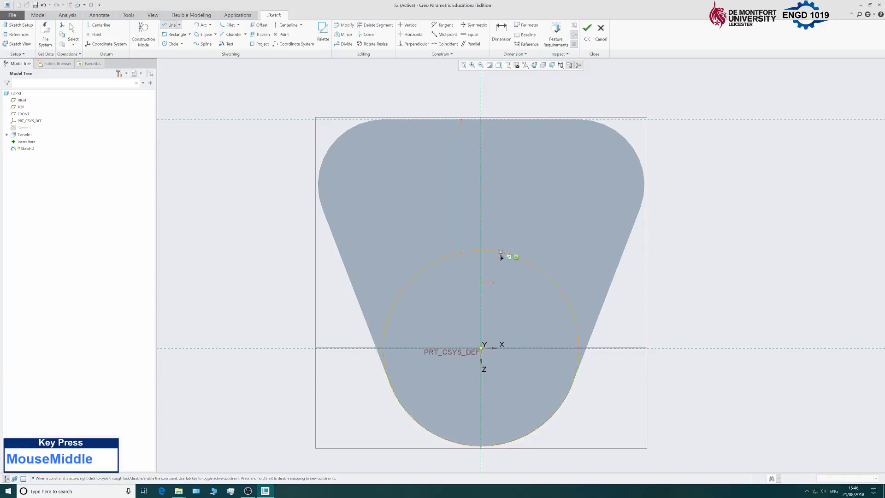
Draw a matching vertical line right of the vertical reference from the circle to the straight edge, and join both upper ends with a horizontal line.
scroll(507, 257, "down", 2)
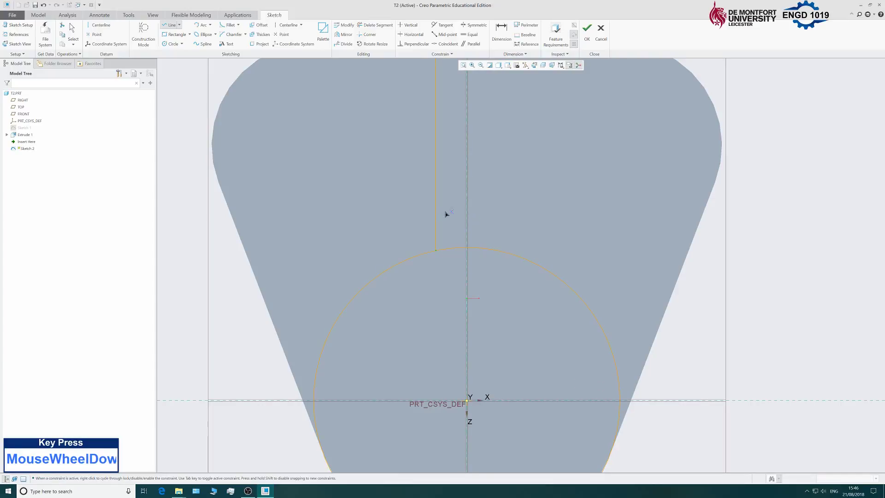
left_click(492, 253)
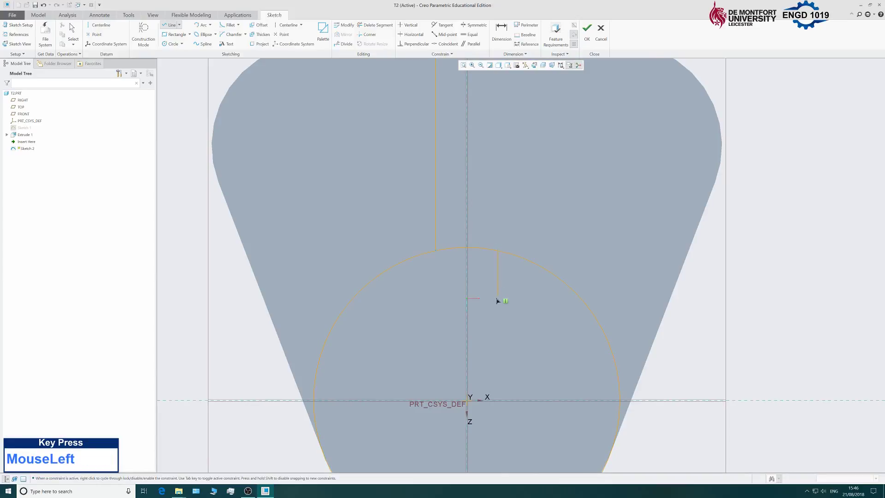
scroll(498, 302, "up", 3)
scroll(499, 220, "down", 2)
left_click(498, 215)
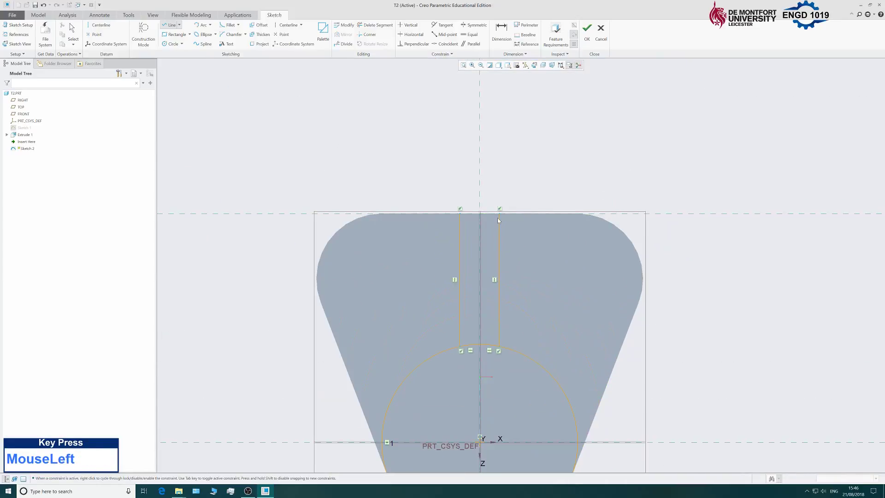
left_click(463, 217)
middle_click(440, 182)
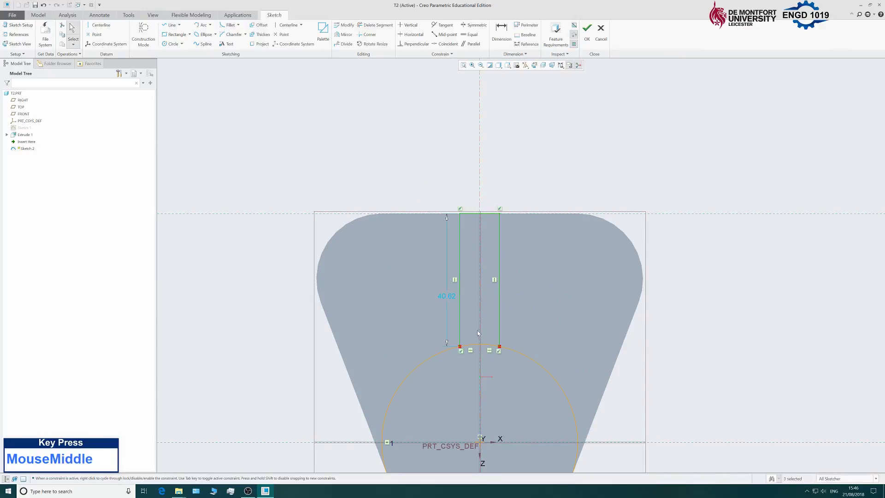
Dimension the strip's left vertical line from the vertical reference and set the distance to 6 mm.
scroll(475, 341, "down", 2)
scroll(474, 340, "up", 4)
scroll(470, 350, "down", 4)
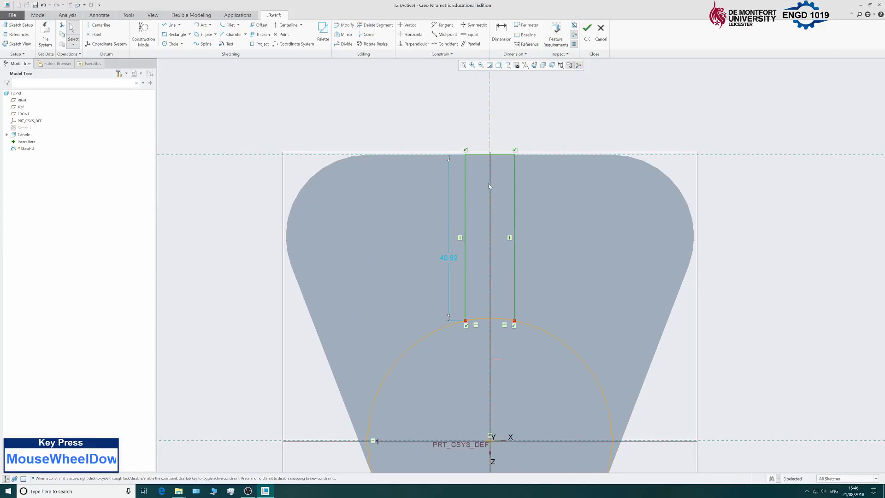
left_click(505, 37)
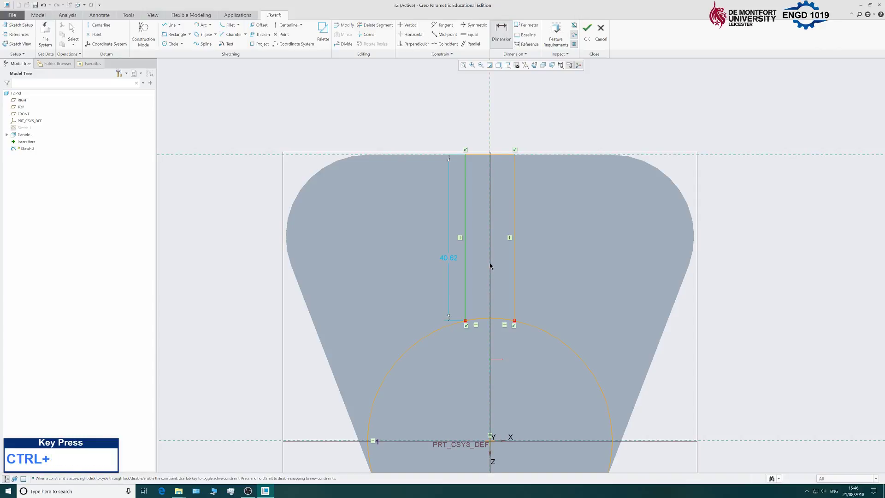
middle_click(463, 117)
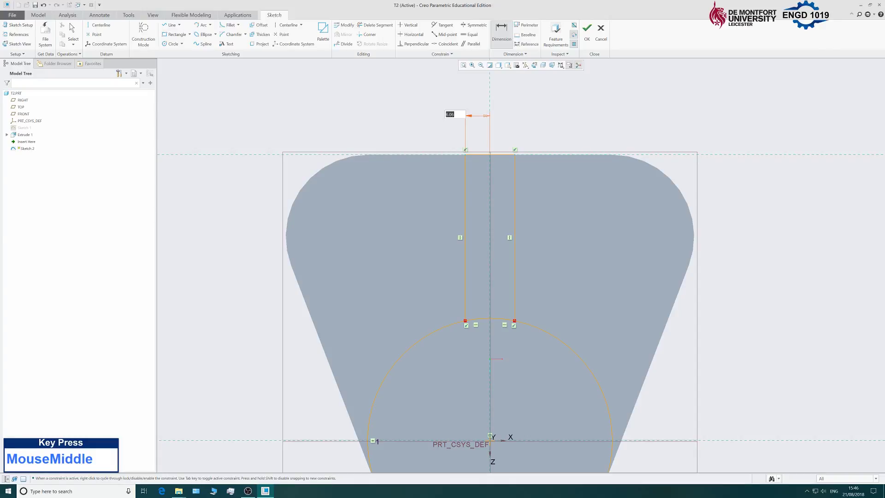
type("6")
key("Return")
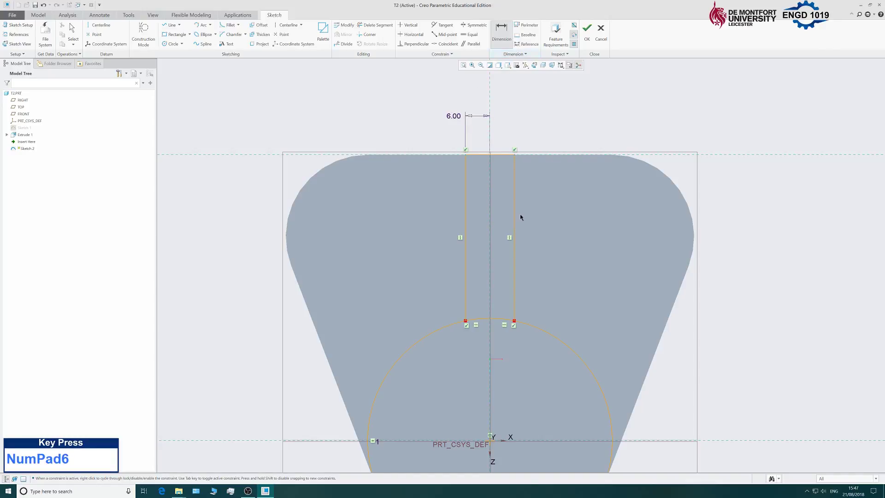
Try to dimension the strip's right vertical line from the vertical reference.
left_click(514, 199)
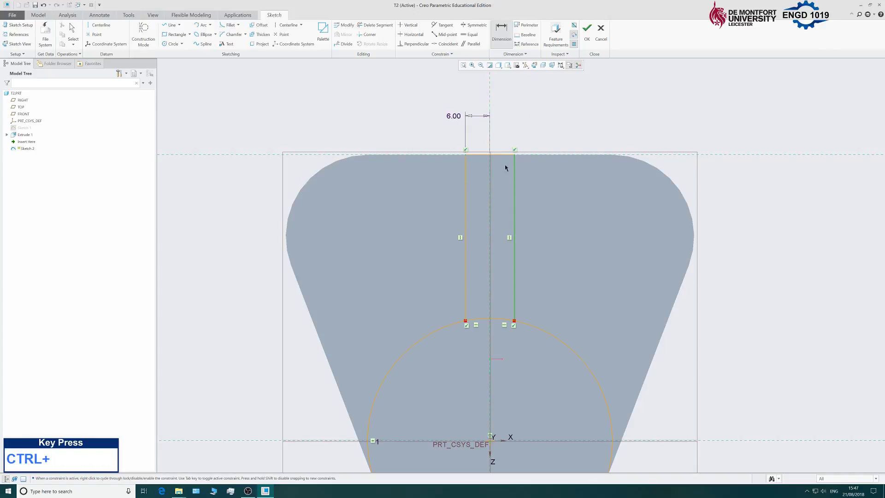
middle_click(500, 140)
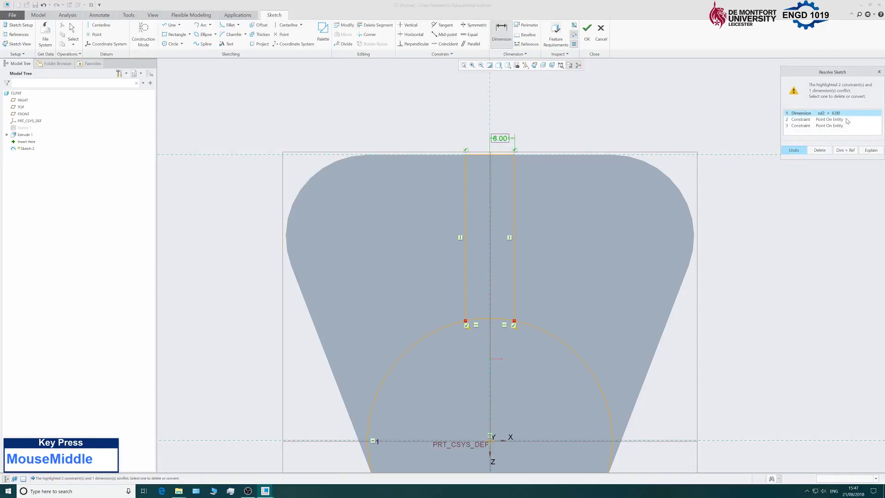
left_click(793, 150)
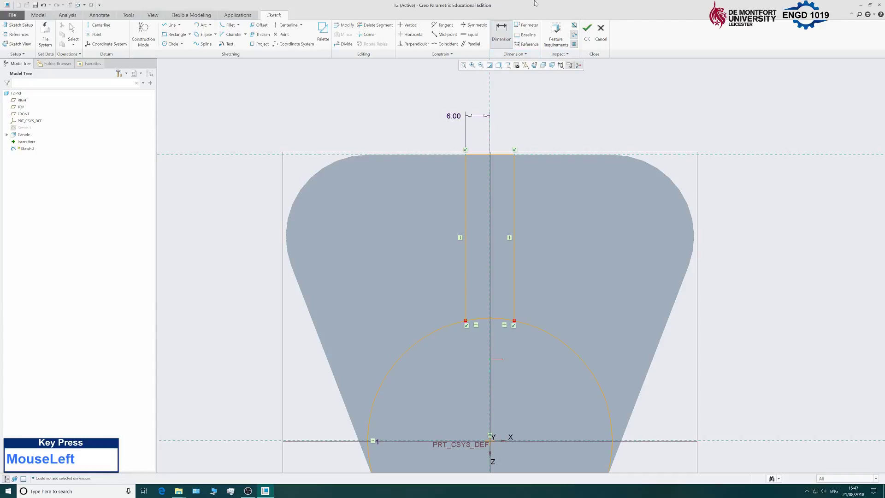
middle_click(519, 108)
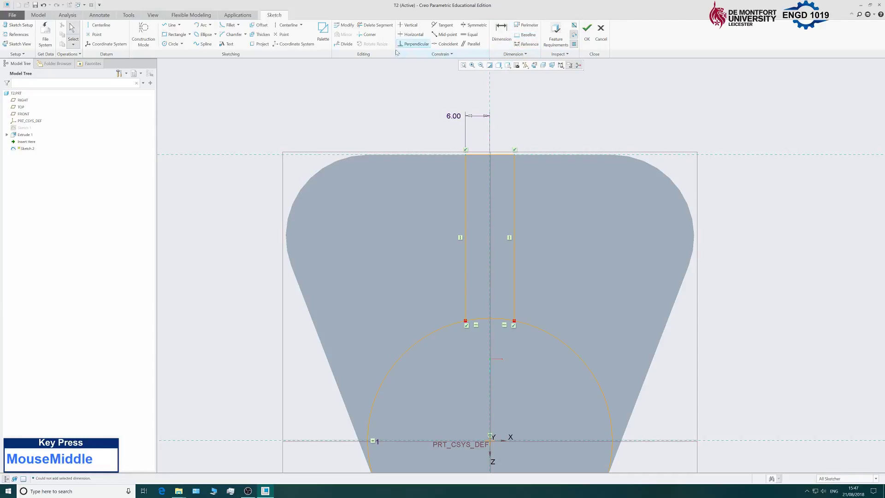
Trim away the circle's short arc between the two vertical lines, then finish the sketch.
scroll(442, 182, "up", 3)
scroll(450, 294, "down", 3)
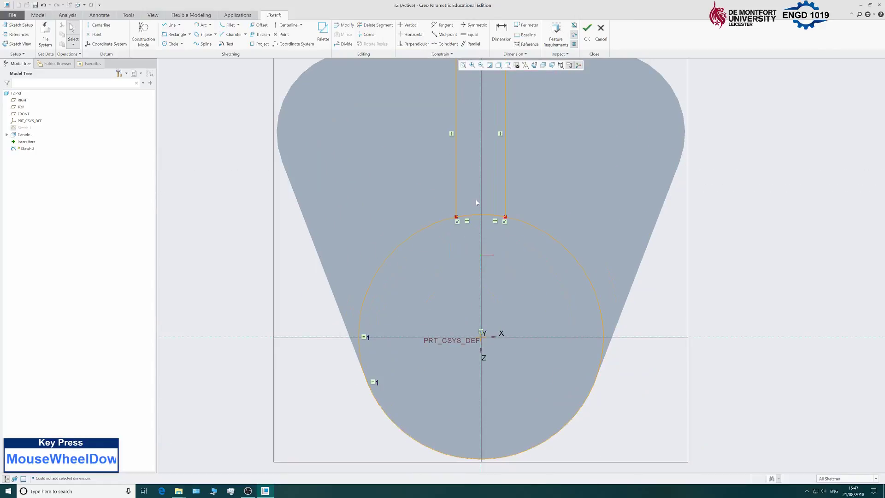
scroll(444, 272, "up", 3)
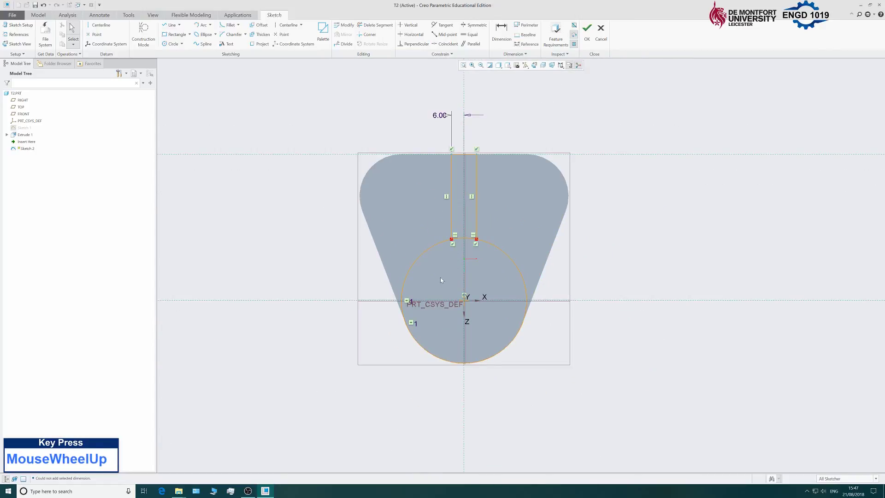
left_click(375, 25)
scroll(451, 243, "down", 3)
scroll(452, 243, "down", 5)
mouse_move(438, 184)
left_mouse_down()
mouse_move(440, 228)
mouse_move(474, 195)
mouse_move(447, 225)
mouse_move(417, 238)
left_mouse_up()
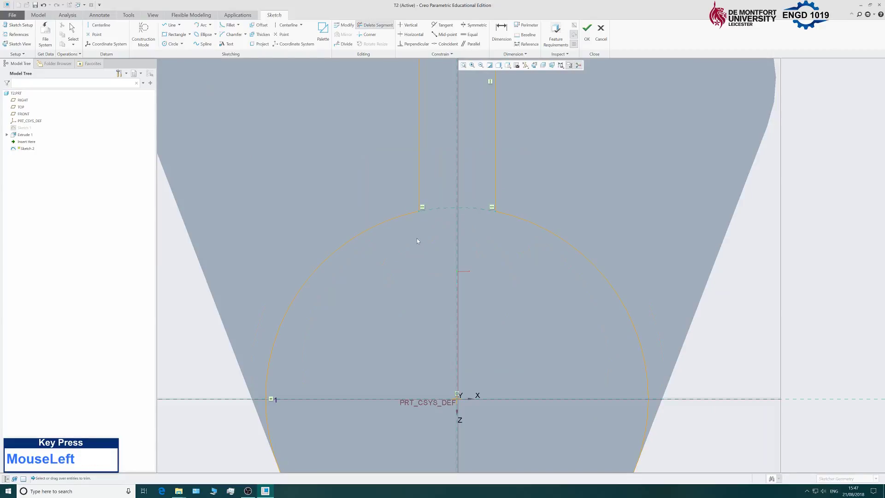
scroll(416, 239, "up", 4)
middle_click(384, 199)
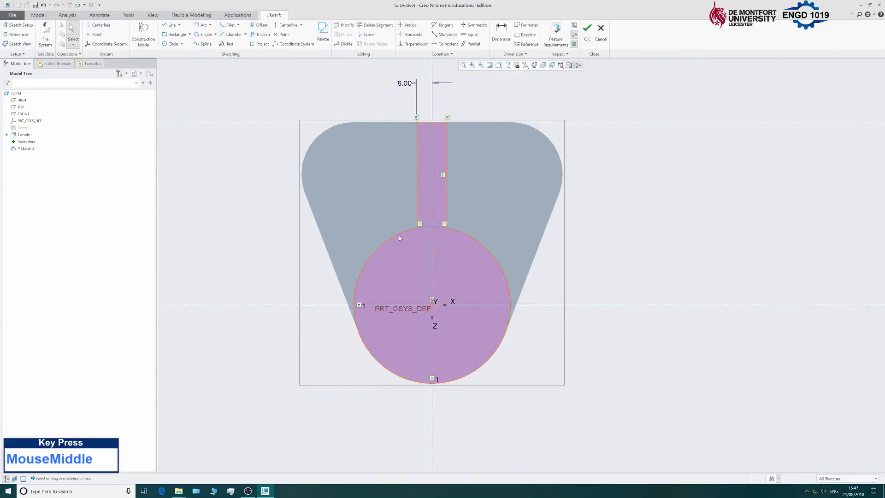
scroll(444, 311, "up", 2)
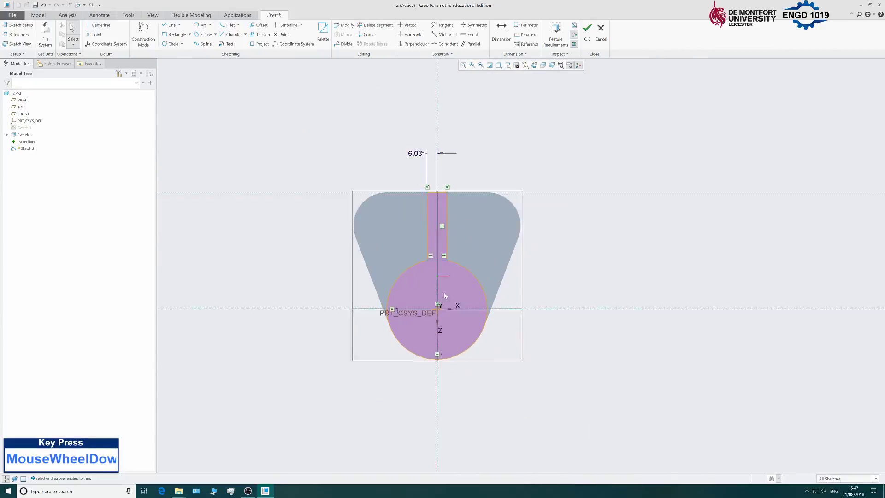
scroll(443, 289, "down", 2)
left_click(587, 31)
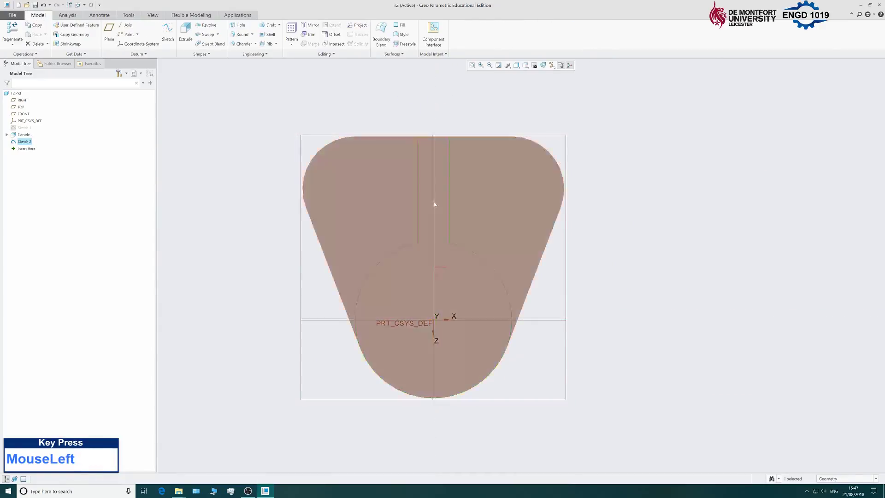
Extrude the keyhole-shaped sketch away from the plate's upper face by 52 mm (70-18).
mouse_move(282, 240)
middle_mouse_down()
mouse_move(250, 209)
mouse_move(252, 227)
mouse_move(211, 152)
middle_mouse_up()
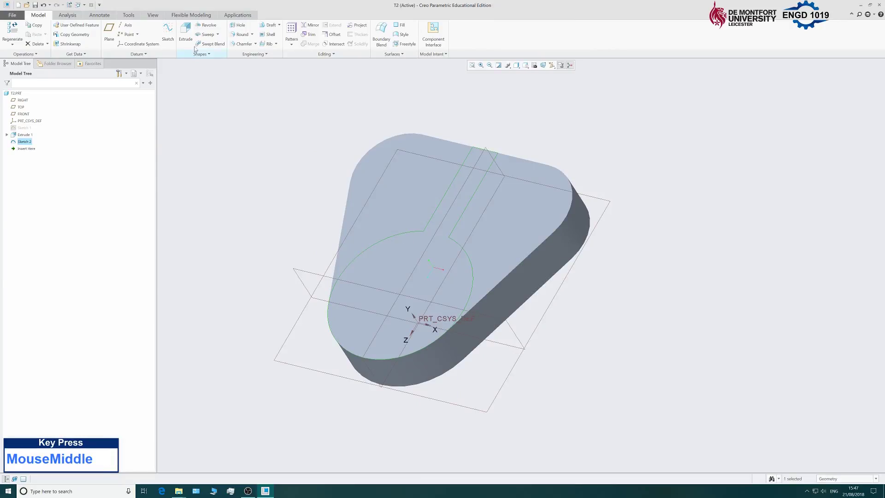
left_click(186, 32)
scroll(283, 154, "up", 2)
scroll(267, 219, "down", 2)
middle_click_drag(267, 219, 275, 186)
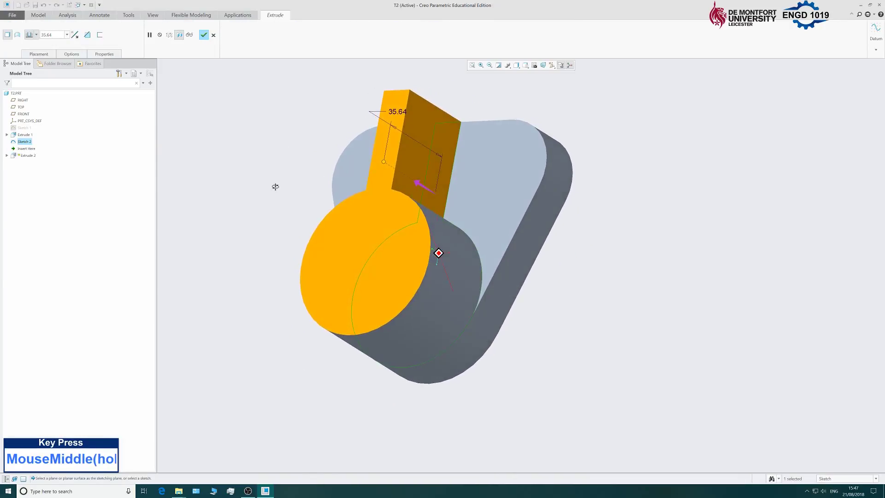
scroll(272, 227, "up", 1)
scroll(284, 249, "down", 1)
middle_click_drag(630, 220, 452, 167)
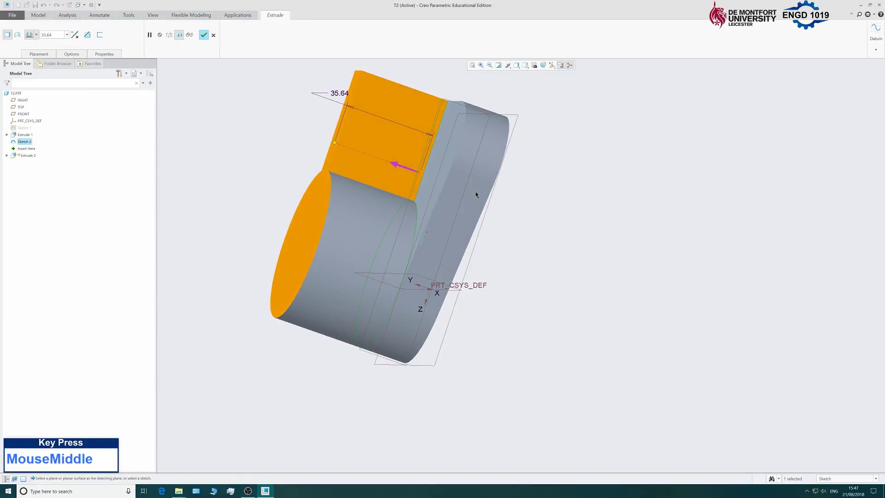
scroll(503, 236, "up", 2)
scroll(498, 223, "down", 2)
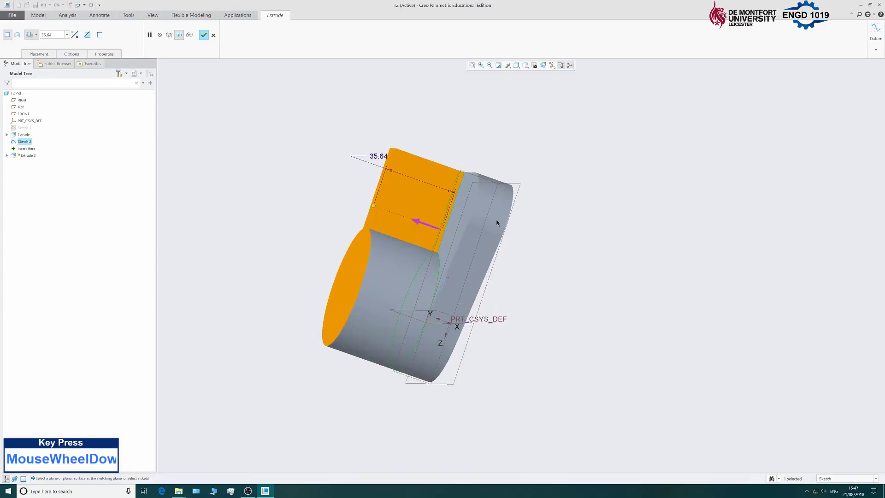
double_click(376, 156)
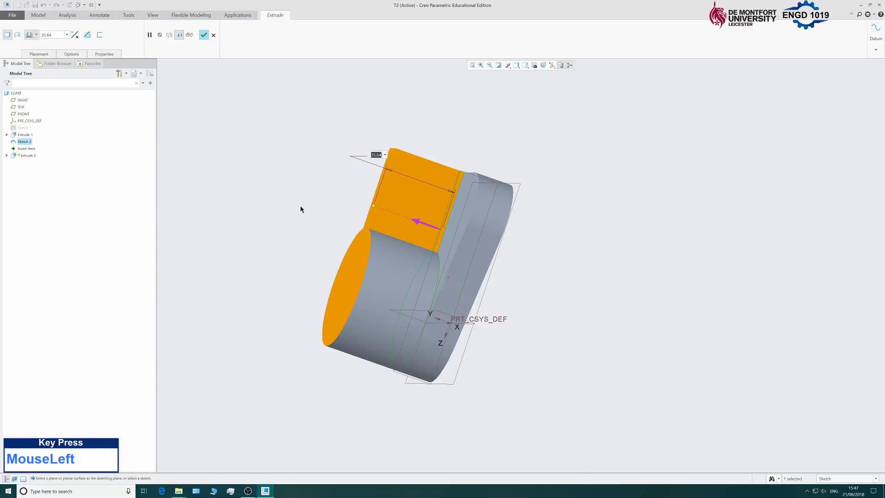
type("70-18")
key("Return")
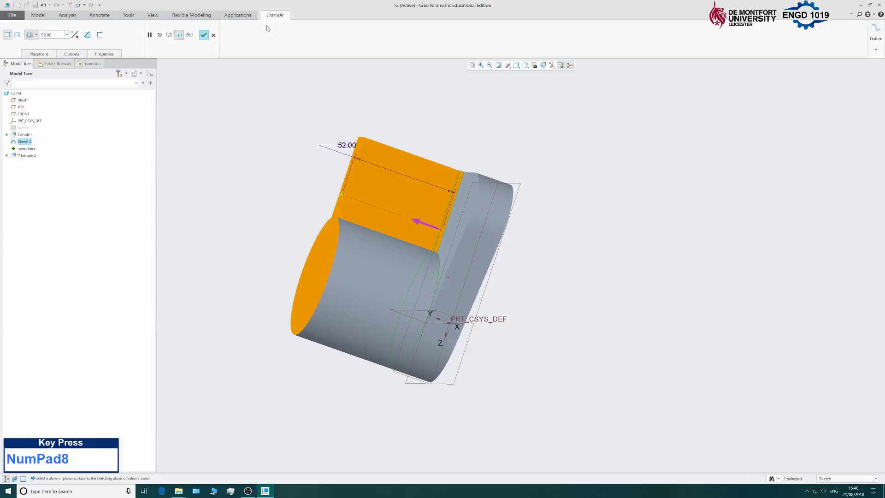
left_click(204, 35)
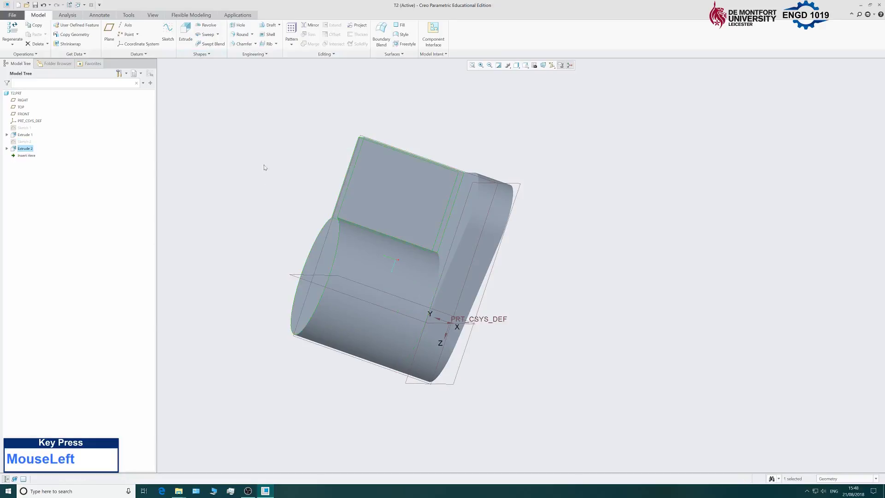
Start a new sketch on the flat side face of the thin upright web, keeping the proposed top orientation.
middle_click_drag(272, 194, 375, 192)
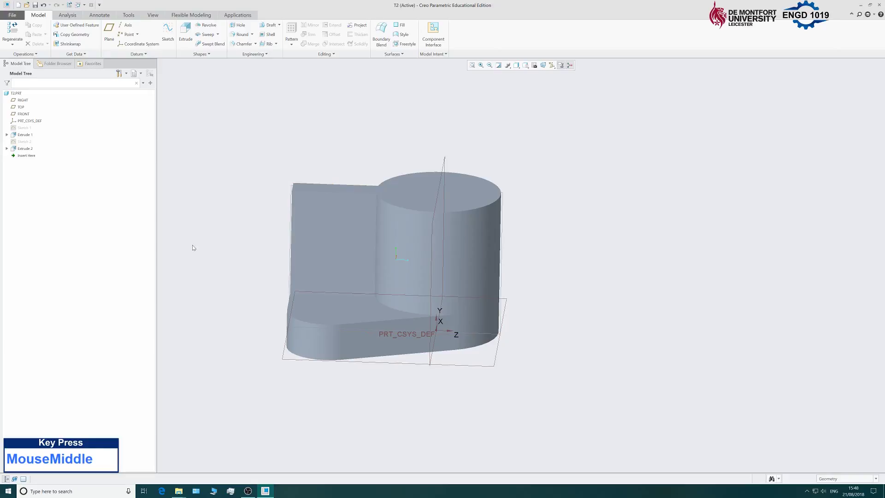
left_click(168, 33)
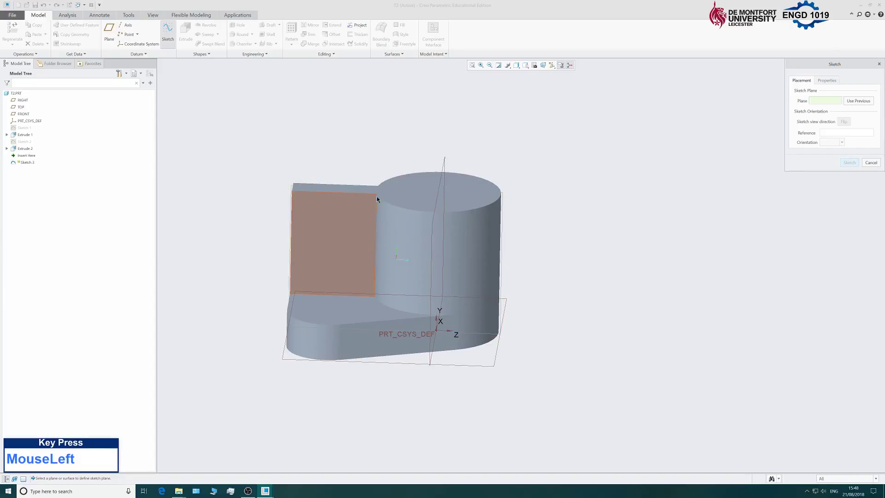
left_click(340, 218)
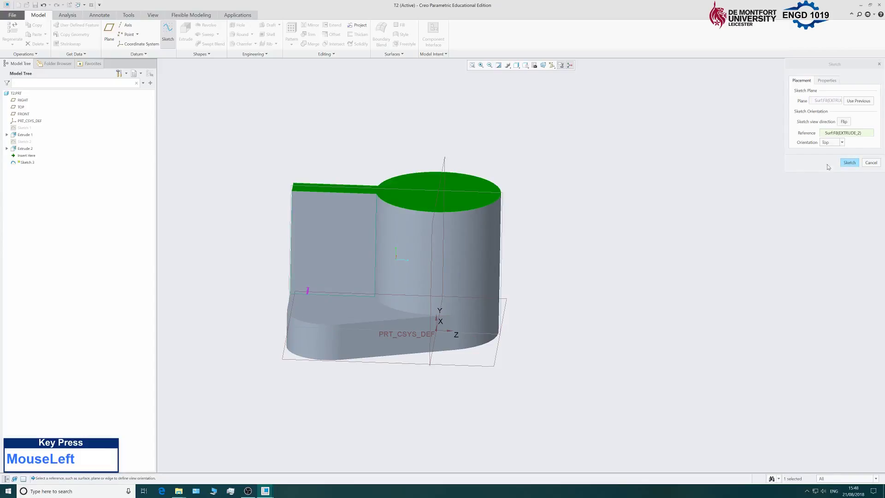
left_click(849, 162)
Add the web's outer vertical edge and its lower edge along the plate as sketch references.
scroll(325, 161, "up", 2)
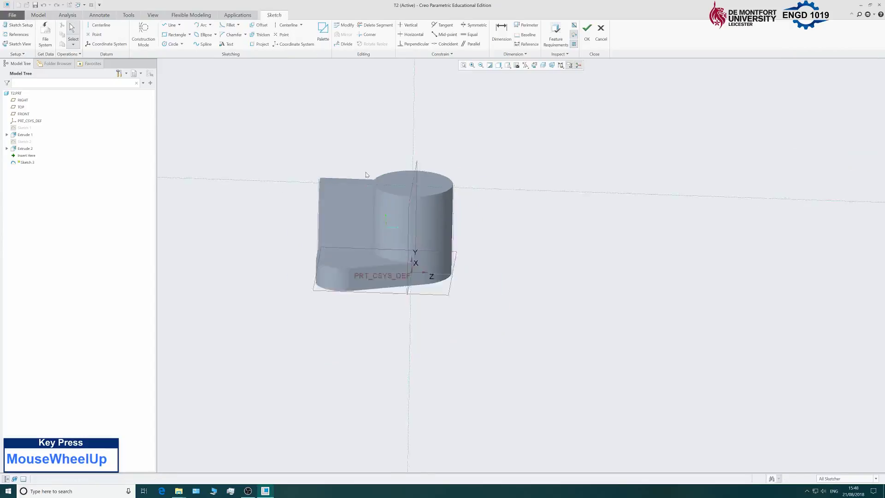
scroll(306, 204, "down", 4)
mouse_move(341, 219)
middle_mouse_down()
mouse_move(337, 198)
mouse_move(344, 210)
middle_mouse_up()
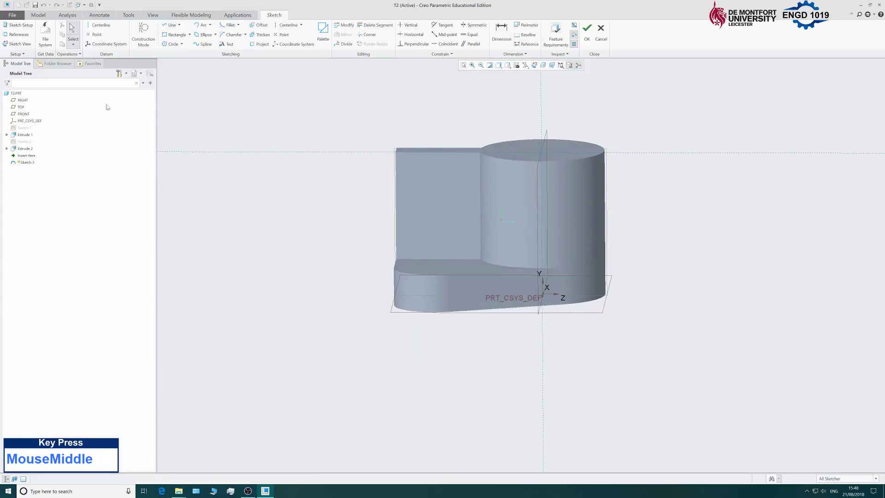
left_click(17, 34)
middle_click_drag(346, 243, 321, 246)
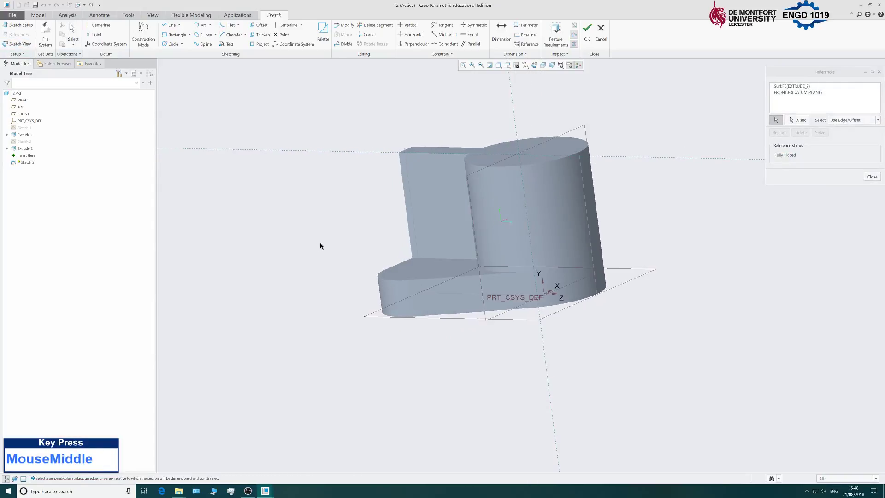
left_click(410, 241)
mouse_move(264, 239)
middle_mouse_down()
mouse_move(294, 226)
mouse_move(335, 244)
middle_mouse_up()
scroll(427, 259, "down", 5)
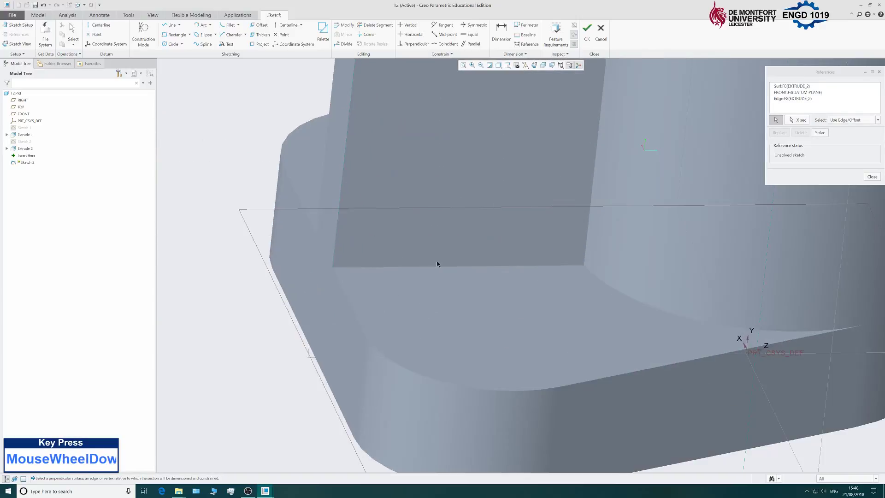
scroll(465, 269, "down", 2)
middle_click_drag(489, 266, 464, 249)
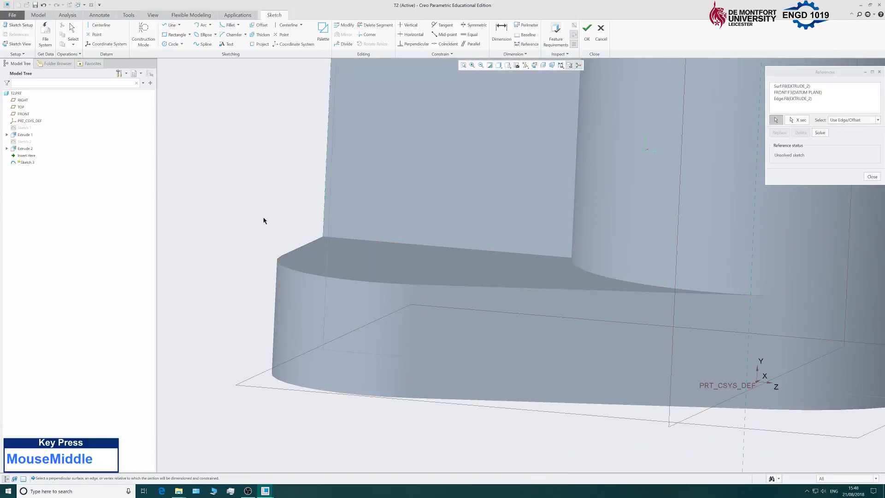
left_click(856, 479)
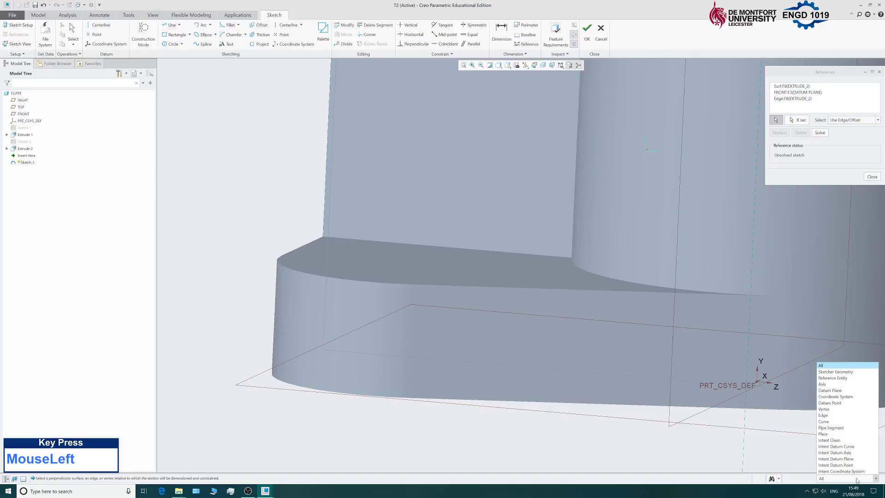
left_click(832, 415)
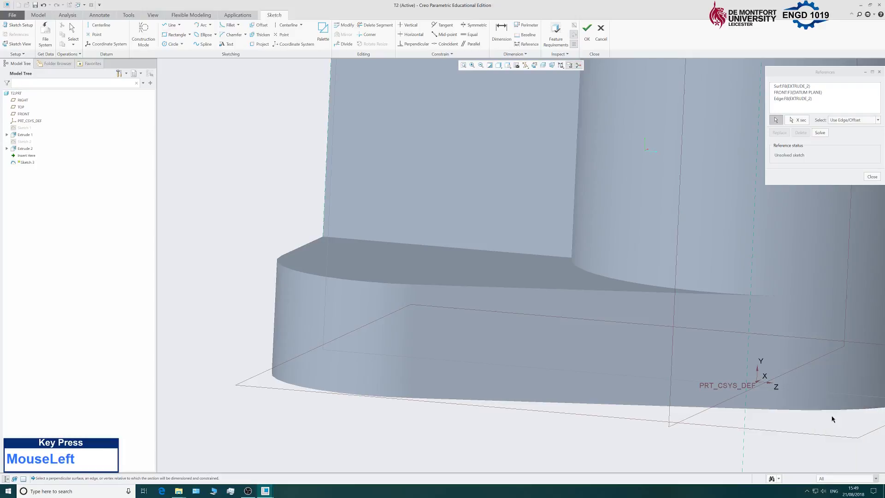
left_click(459, 252)
Add the edge where the web meets the cylinder as a further sketch reference and finish the reference selection.
middle_click_drag(237, 247, 267, 268)
scroll(272, 281, "up", 3)
scroll(327, 228, "down", 1)
scroll(337, 217, "down", 5)
left_click(510, 173)
scroll(472, 275, "up", 3)
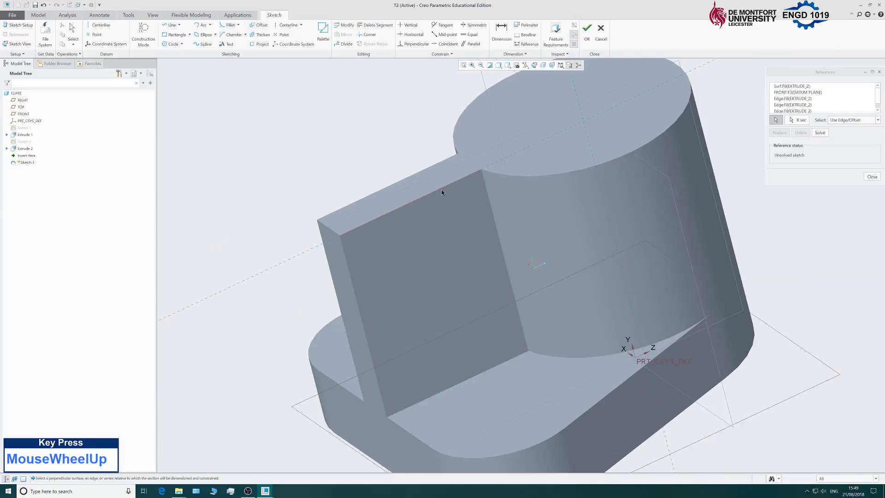
scroll(412, 231, "down", 1)
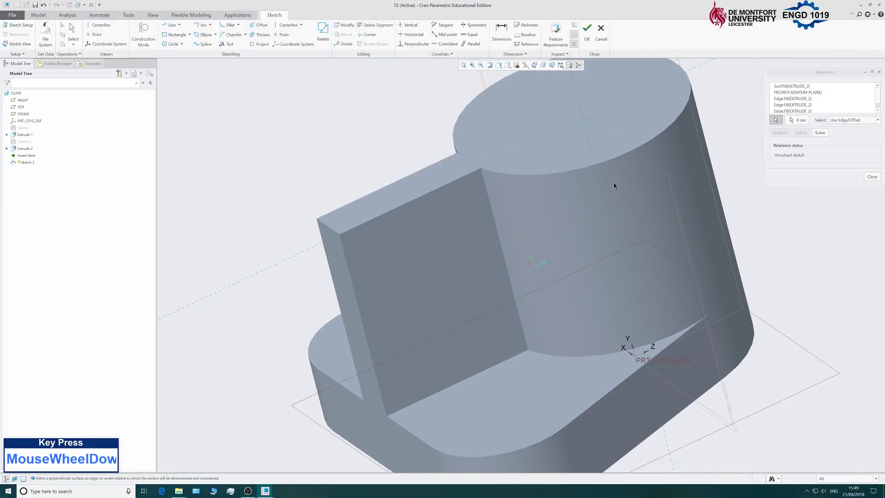
left_click(871, 177)
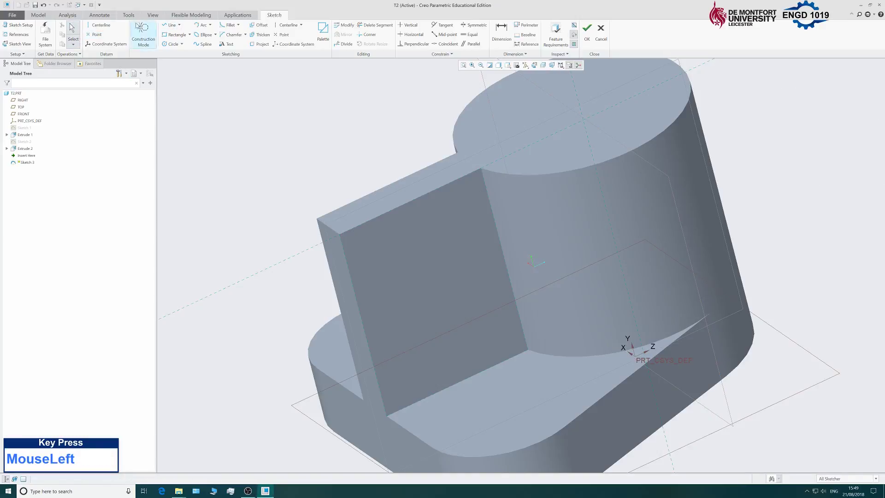
Sketch a closed triangle on the web's side face joining its lower outer, upper cylinder-side and upper outer corners, and finish the sketch.
left_click(174, 28)
middle_click_drag(273, 161, 255, 140)
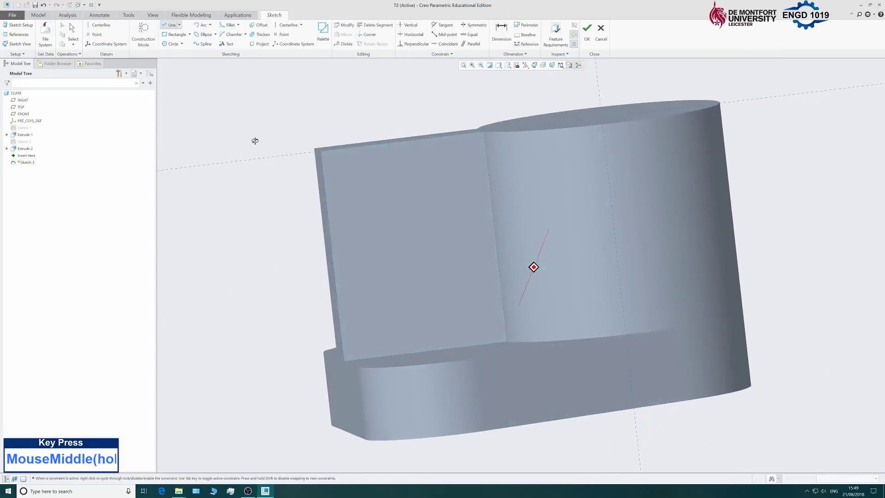
left_click(348, 359)
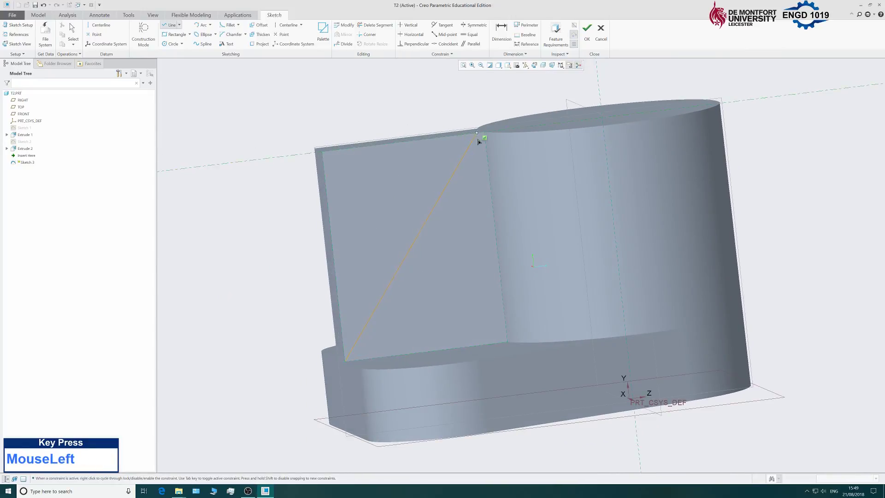
left_click_drag(484, 134, 324, 157)
left_click_drag(343, 360, 265, 216)
middle_click(266, 214)
middle_click(284, 207)
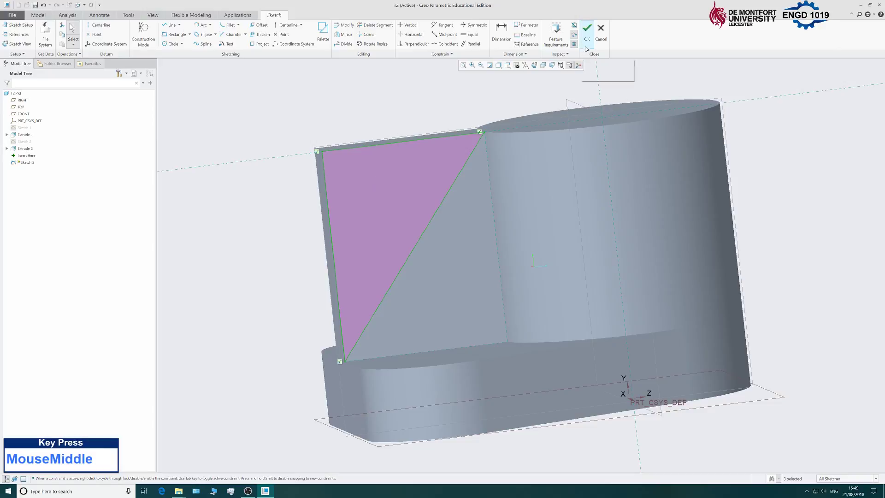
left_click(587, 33)
Extrude the triangle into the web as a through-all cut, leaving a sloping rib between plate and cylinder.
mouse_move(301, 119)
middle_mouse_down()
mouse_move(335, 118)
mouse_move(300, 112)
middle_mouse_up()
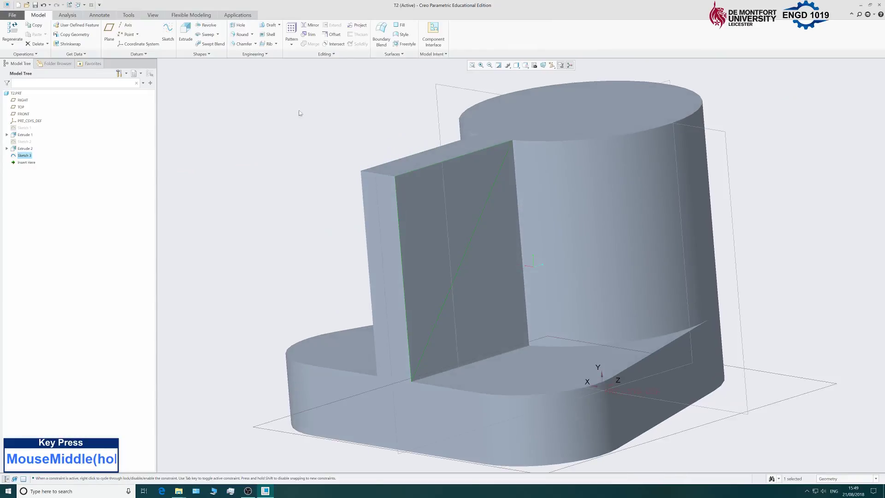
left_click(185, 33)
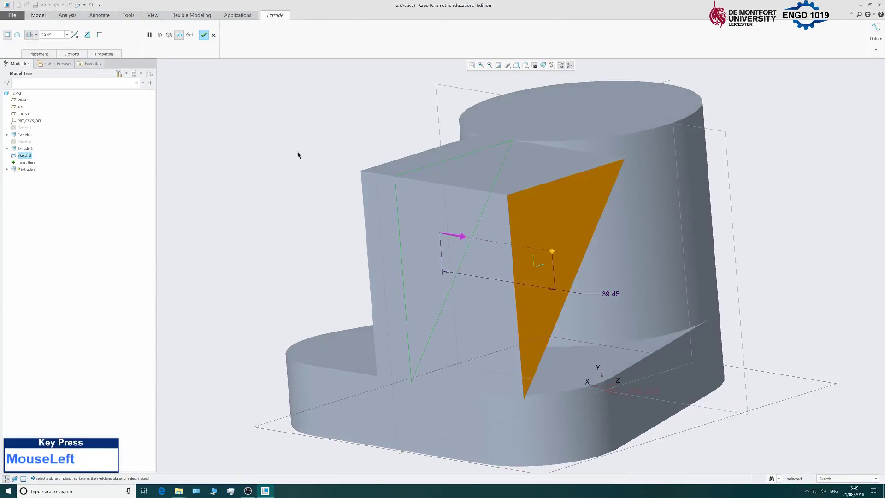
left_click(77, 37)
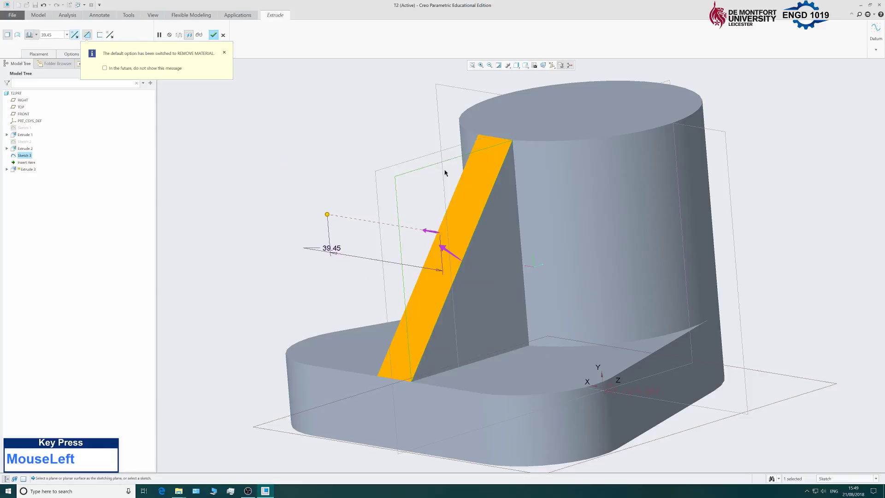
middle_click_drag(385, 134, 384, 153)
left_click_drag(35, 35, 30, 76)
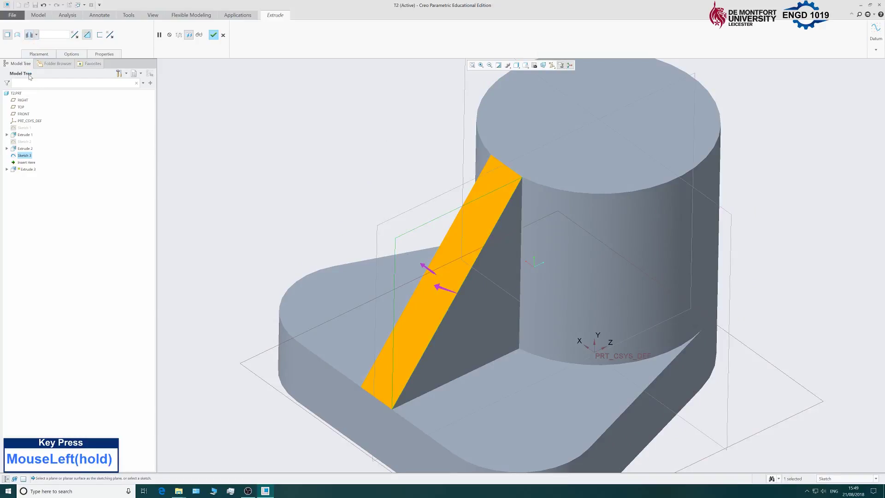
left_click(213, 36)
Start a new sketch on the cylinder's flat top face, keeping the proposed orientation.
middle_click_drag(391, 146, 335, 192)
scroll(331, 213, "up", 1)
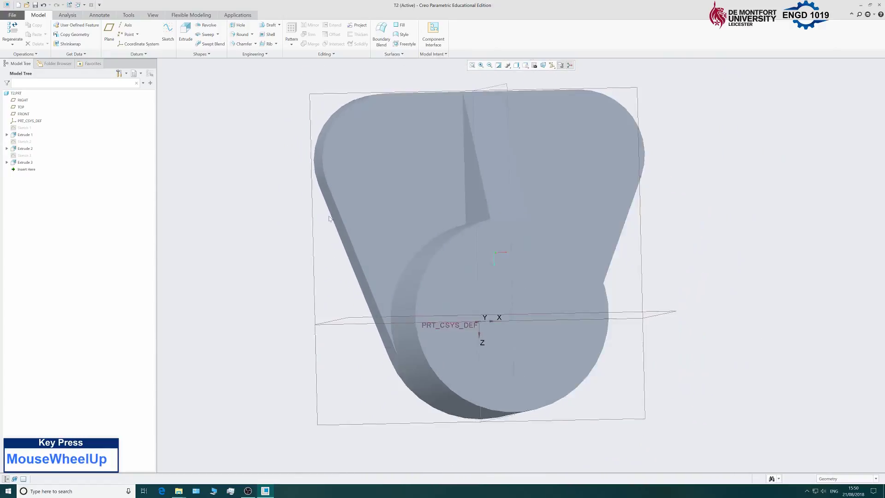
scroll(331, 213, "up", 5)
scroll(359, 213, "down", 4)
scroll(266, 202, "up", 5)
scroll(268, 219, "down", 4)
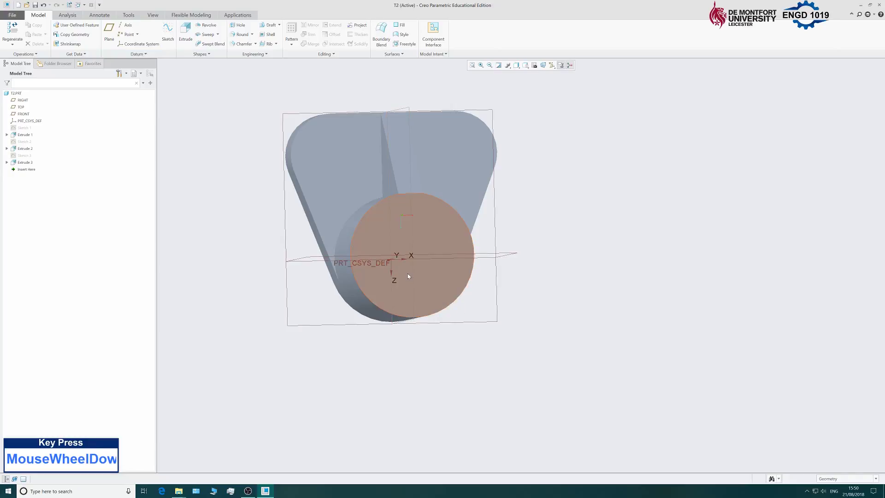
mouse_move(396, 397)
middle_mouse_down()
mouse_move(424, 328)
mouse_move(452, 351)
mouse_move(416, 396)
mouse_move(431, 385)
middle_mouse_up()
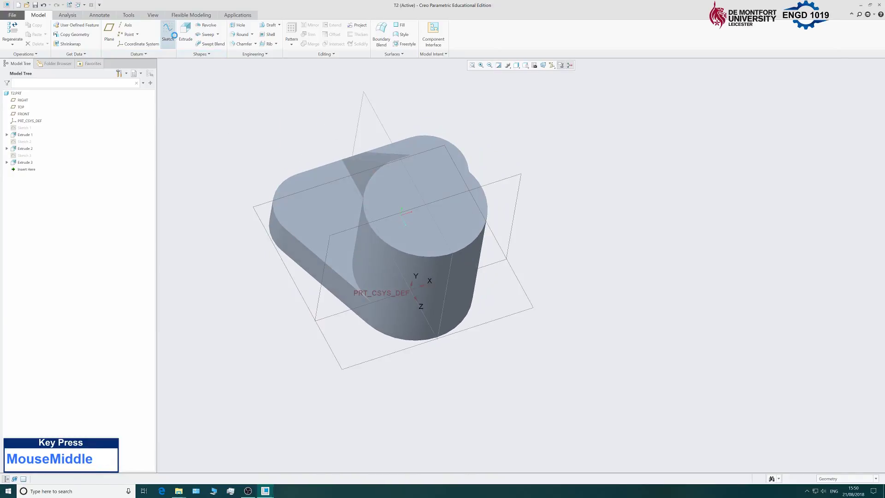
left_click(446, 192)
left_click(849, 163)
scroll(454, 215, "down", 3)
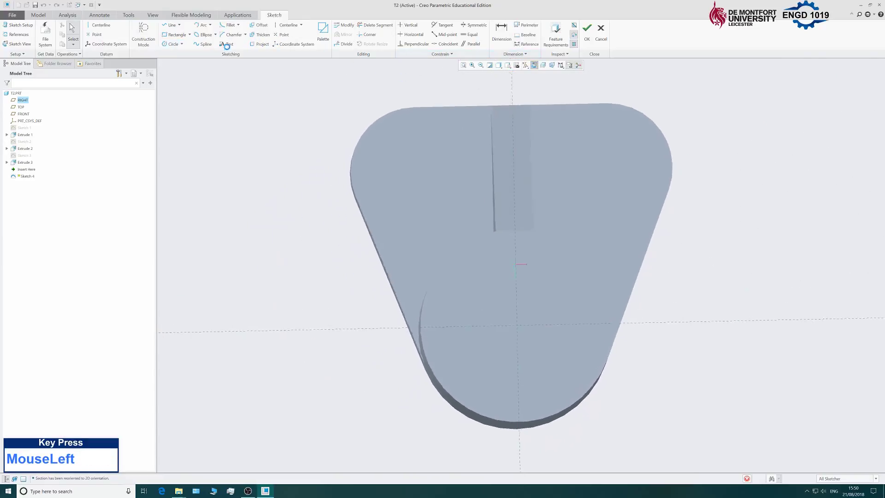
Sketch a circle centred on the cylinder's axis with a diameter of 40 mm, and finish the sketch.
left_click(172, 45)
left_click(521, 331)
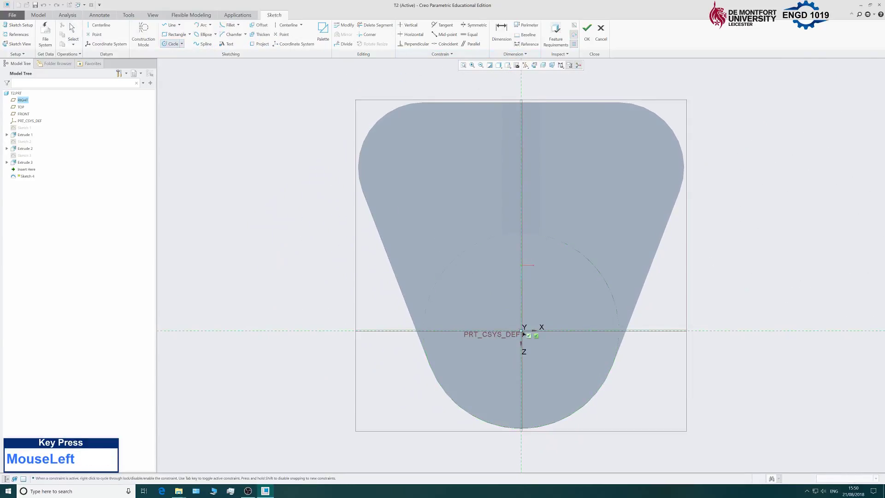
left_click(578, 298)
middle_click(517, 270)
double_click(428, 270)
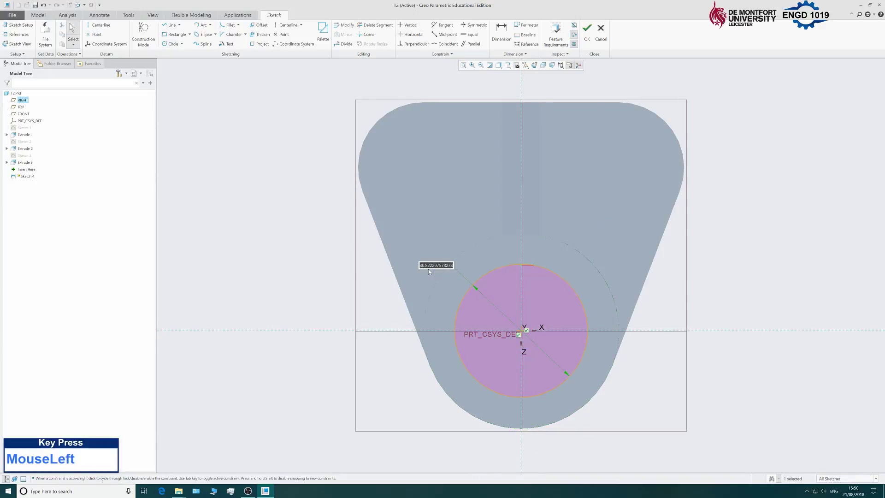
type("40")
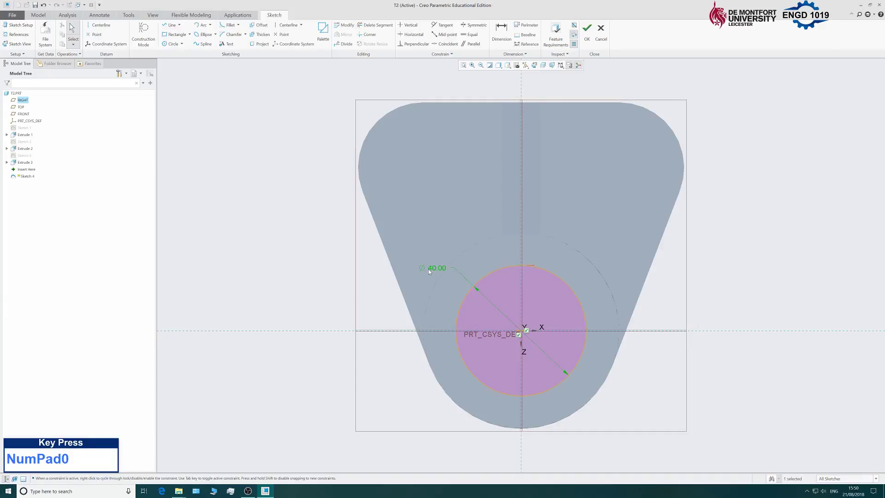
left_click(586, 31)
Extrude the 40 mm circle as a through-all cut down the cylinder and plate to form the central bore.
mouse_move(341, 206)
middle_mouse_down()
mouse_move(320, 220)
mouse_move(355, 216)
middle_mouse_up()
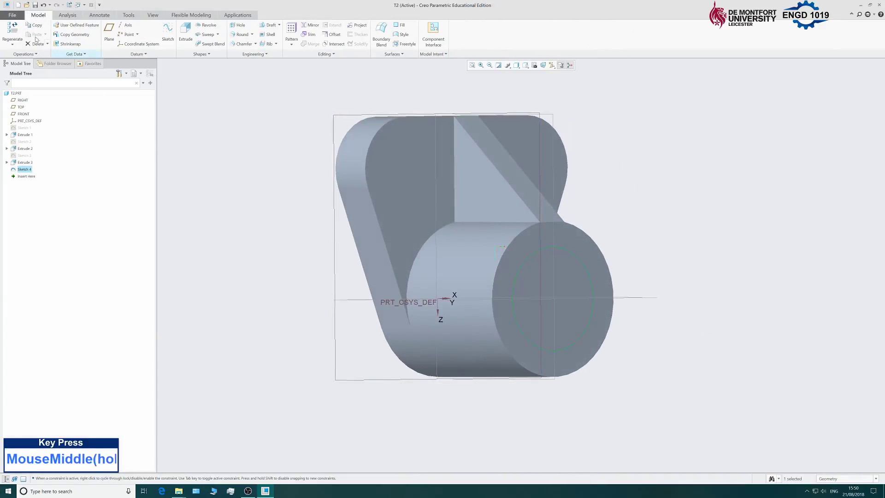
left_click(183, 37)
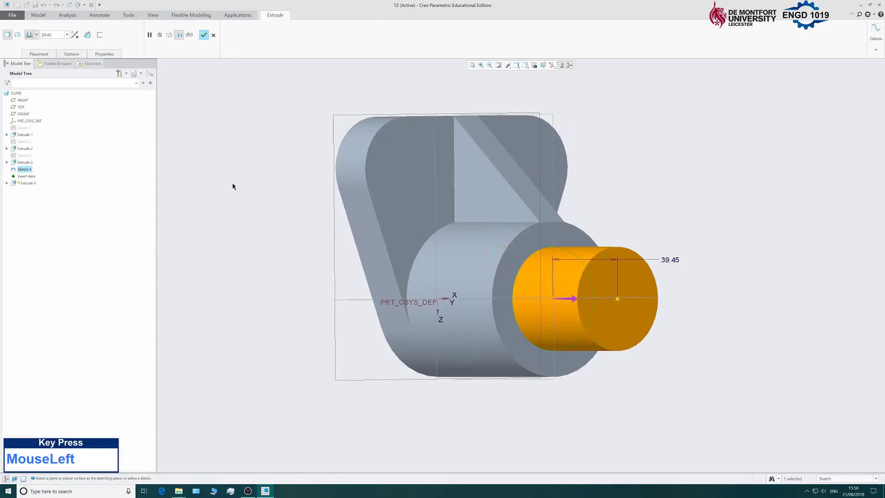
left_click(572, 299)
mouse_move(695, 245)
middle_mouse_down()
mouse_move(651, 244)
mouse_move(679, 247)
middle_mouse_up()
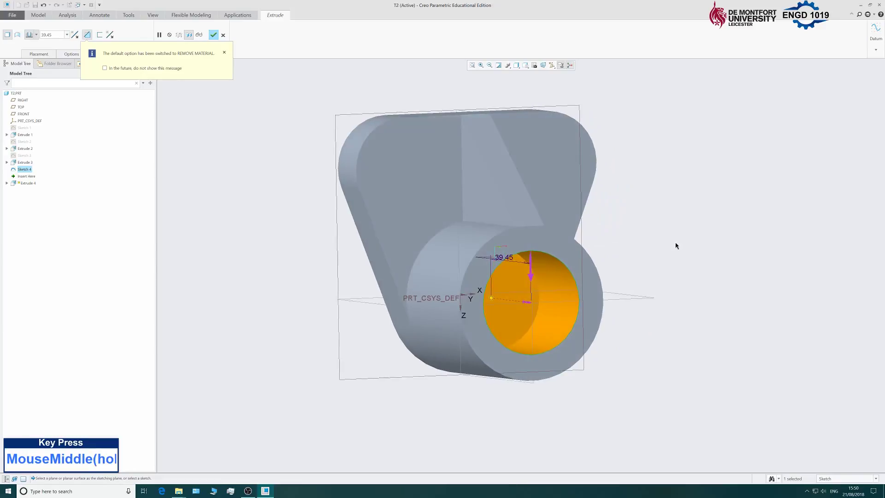
left_click(36, 35)
left_click(30, 74)
scroll(294, 292, "up", 2)
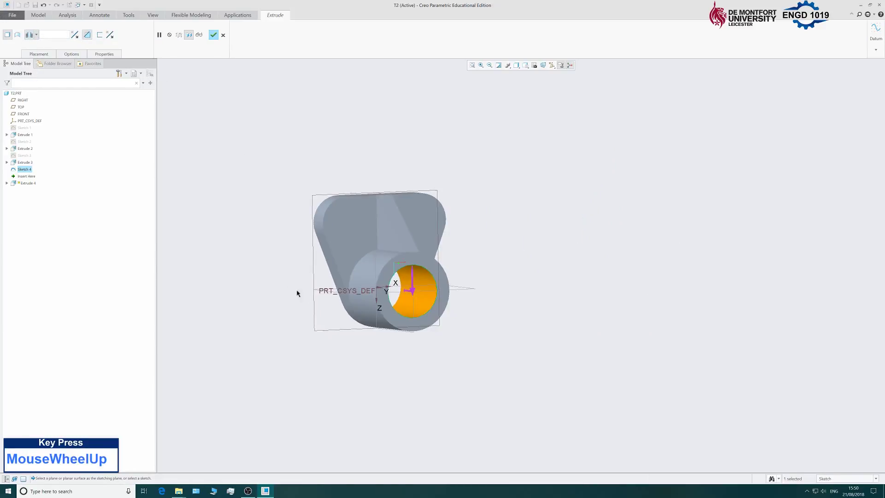
scroll(293, 292, "down", 3)
mouse_move(611, 291)
middle_mouse_down()
mouse_move(585, 286)
mouse_move(609, 291)
middle_mouse_up()
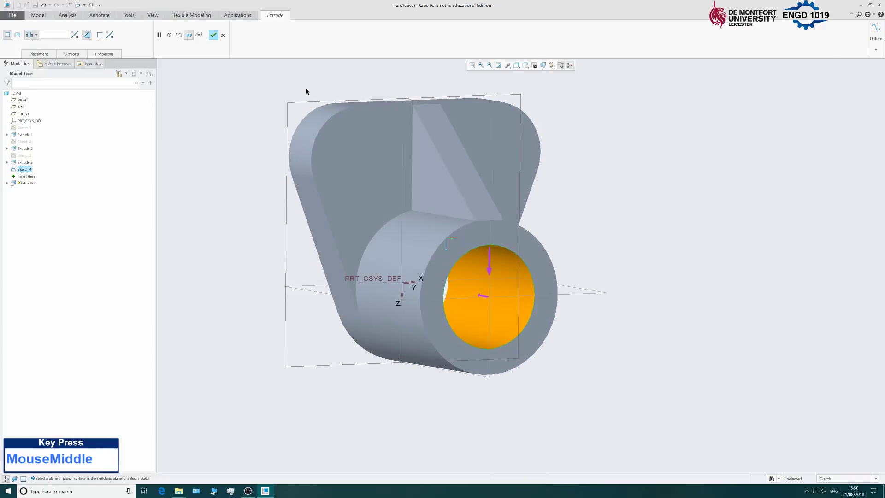
left_click(213, 35)
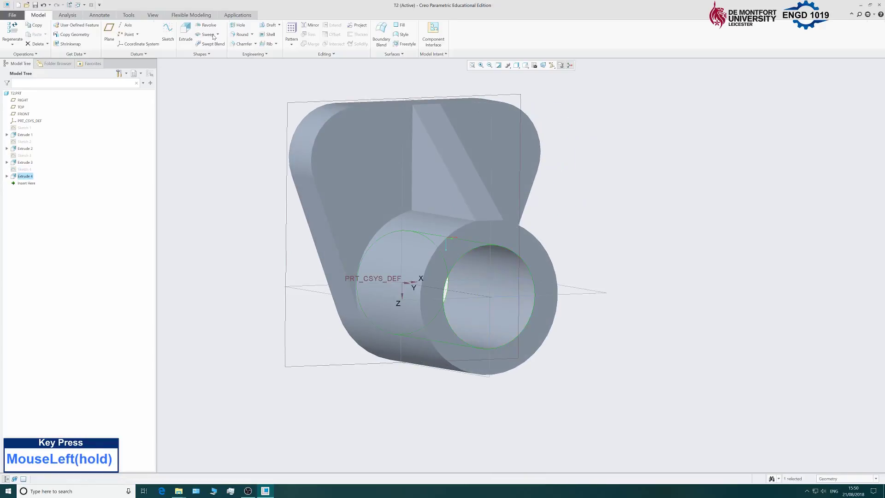
Start a new sketch on the plate's upper face beside the rib, with the RIGHT datum plane as the right-hand orientation reference.
middle_click_drag(687, 249, 449, 188)
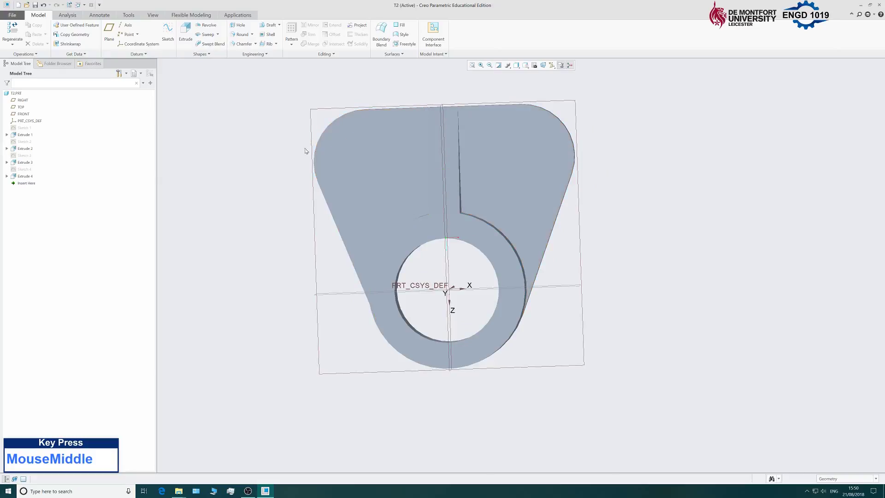
left_click(173, 39)
left_click(369, 164)
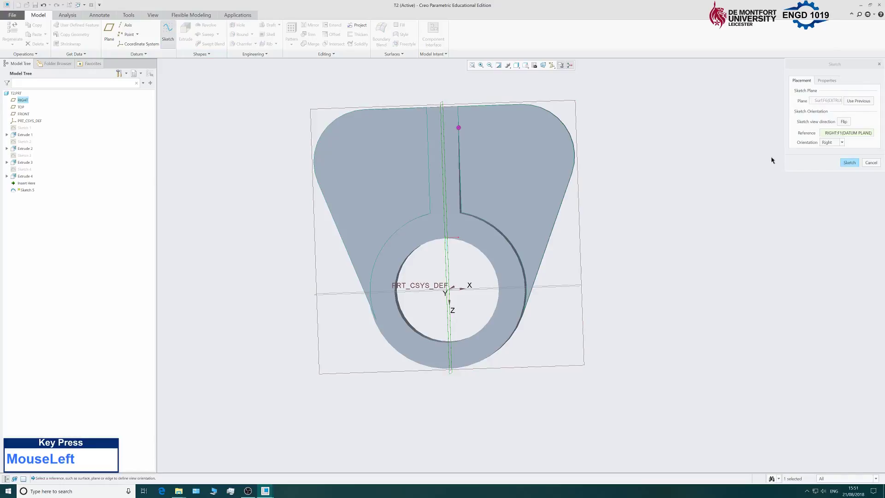
left_click(848, 164)
scroll(336, 239, "down", 3)
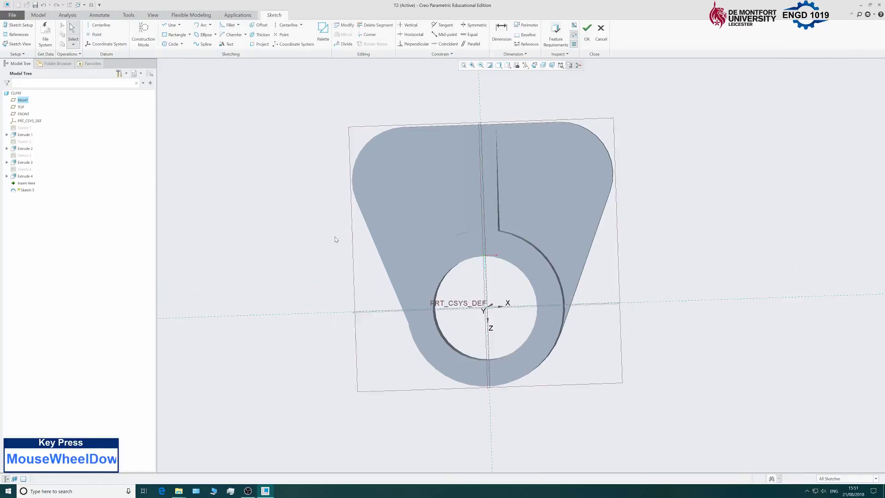
mouse_move(290, 225)
middle_mouse_down()
mouse_move(305, 224)
mouse_move(286, 223)
middle_mouse_up()
Add the plate's rounded corner surface on the negative-X side as a sketch reference and finish the reference selection.
left_click(19, 34)
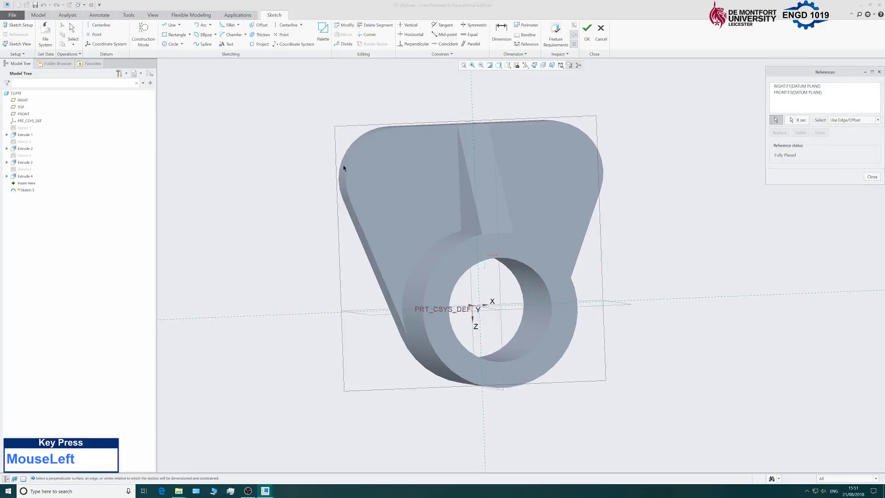
left_click(351, 147)
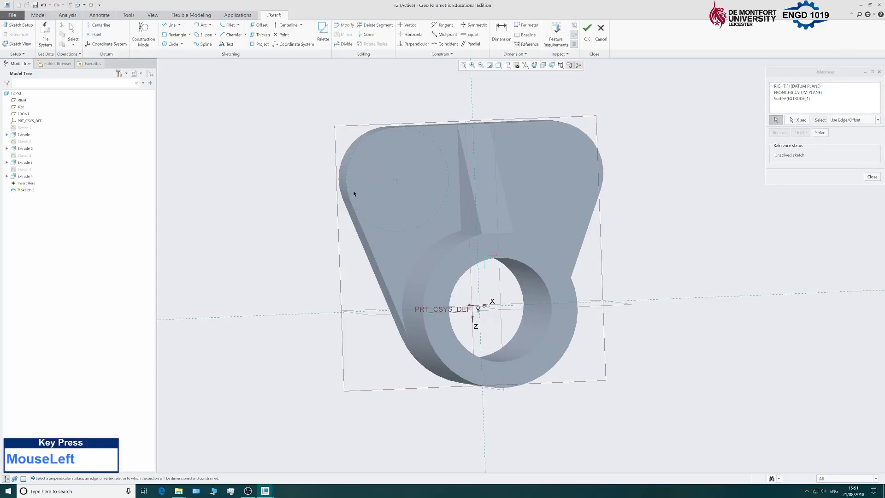
scroll(303, 239, "up", 2)
scroll(414, 191, "down", 3)
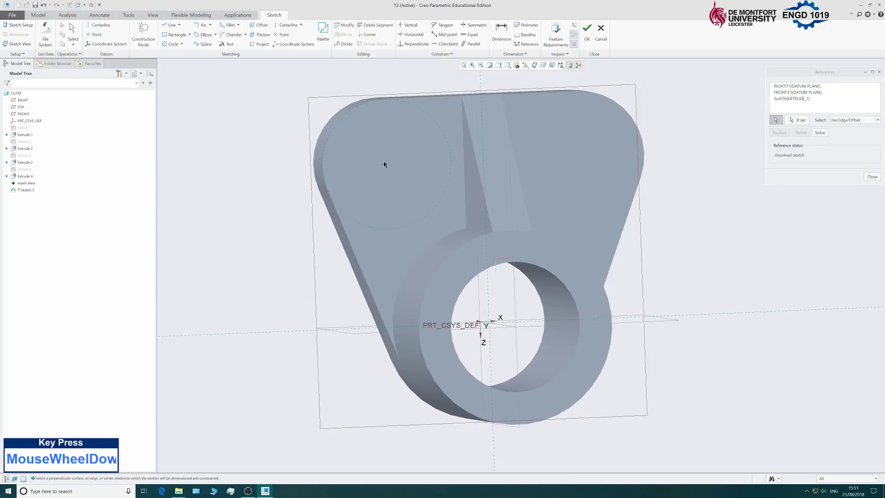
scroll(510, 206, "down", 1)
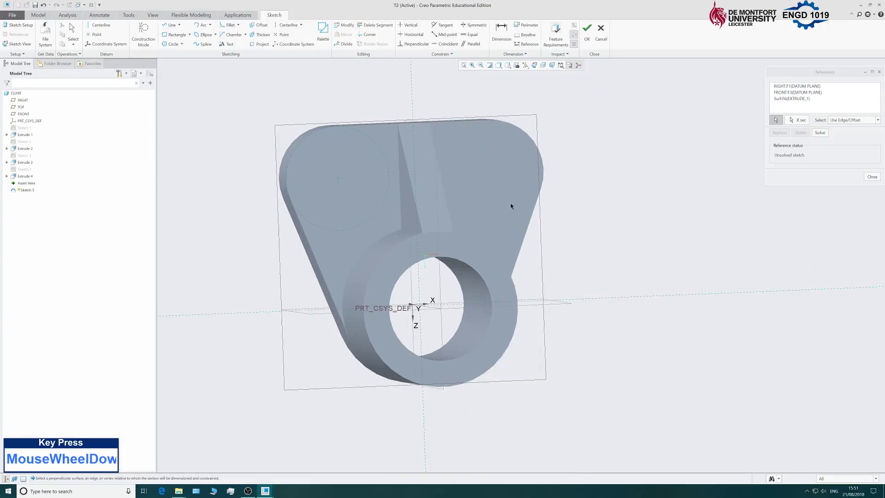
left_click(871, 177)
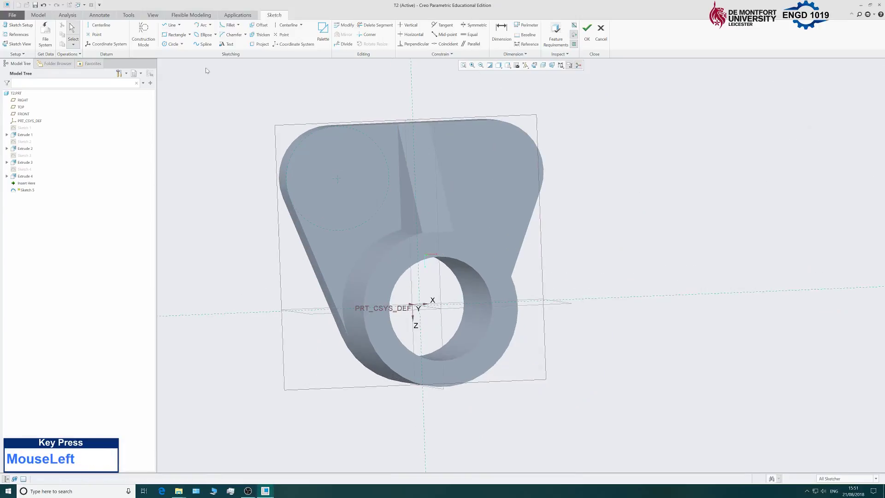
Sketch a circle concentric with the referenced rounded corner, set its diameter to 20 mm, and finish the sketch.
left_click(171, 44)
left_click(337, 178)
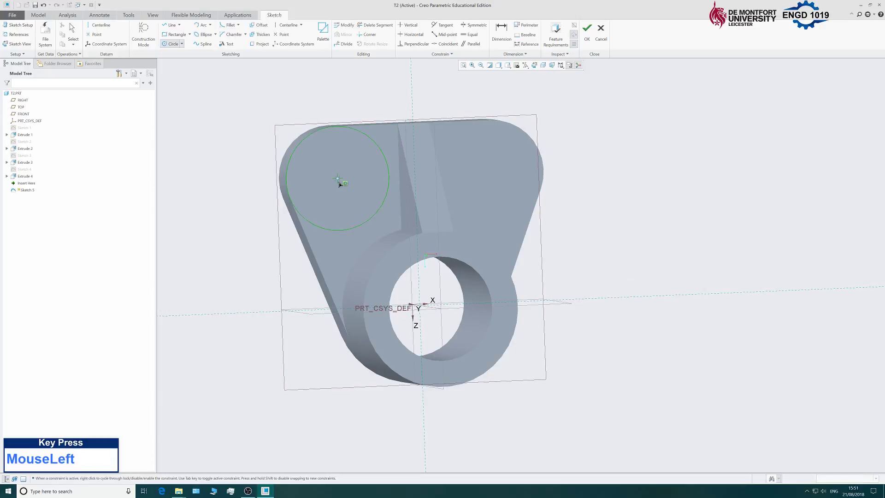
left_click(345, 201)
middle_click(307, 162)
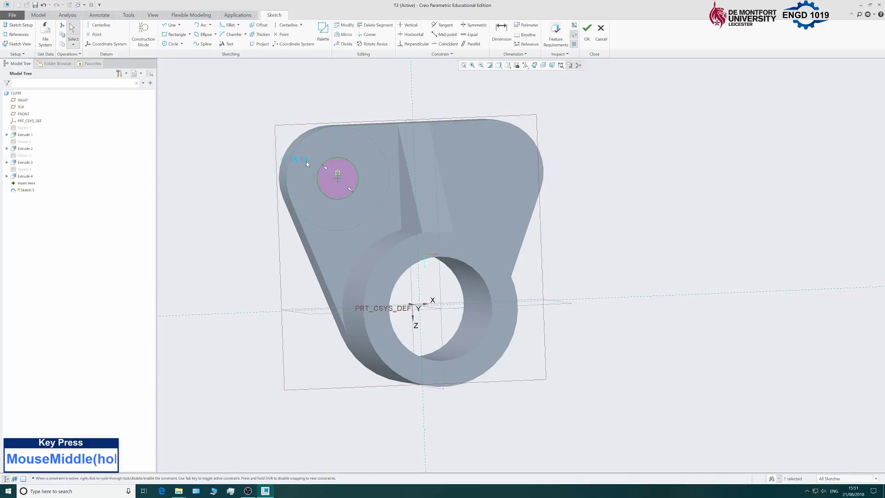
double_click(300, 160)
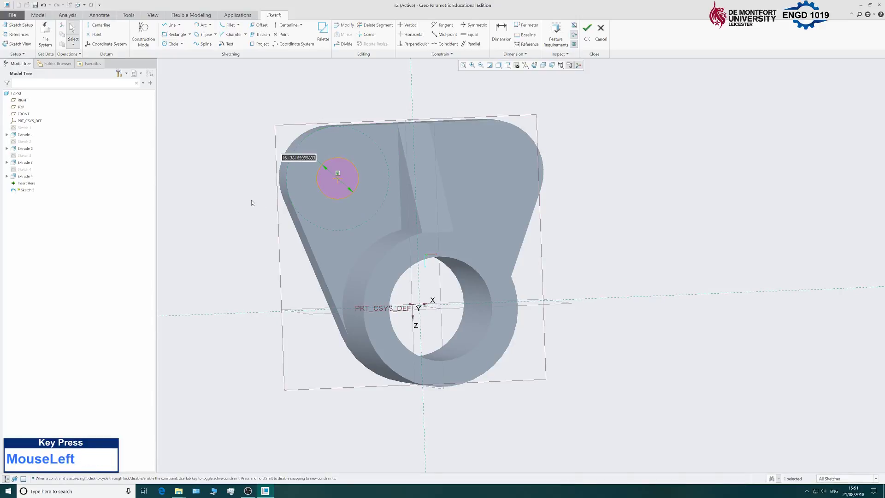
type("20")
key("Return")
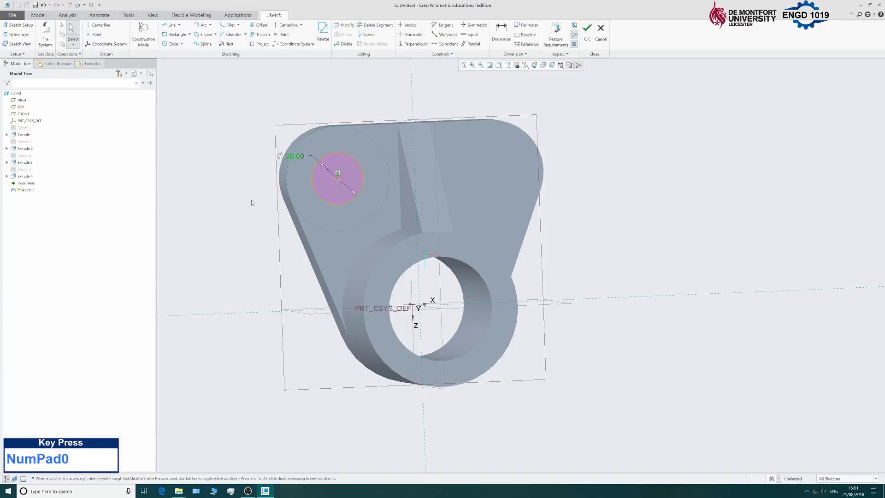
left_click(589, 37)
Extrude the 20 mm circle as a through-all cut in the plate's negative-X corner.
left_click(185, 32)
middle_click_drag(205, 154, 231, 164)
left_click(75, 34)
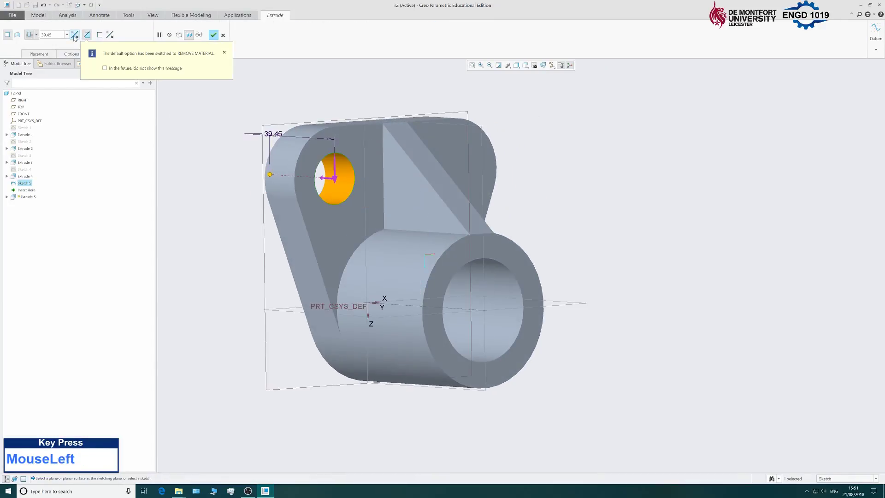
left_click(36, 35)
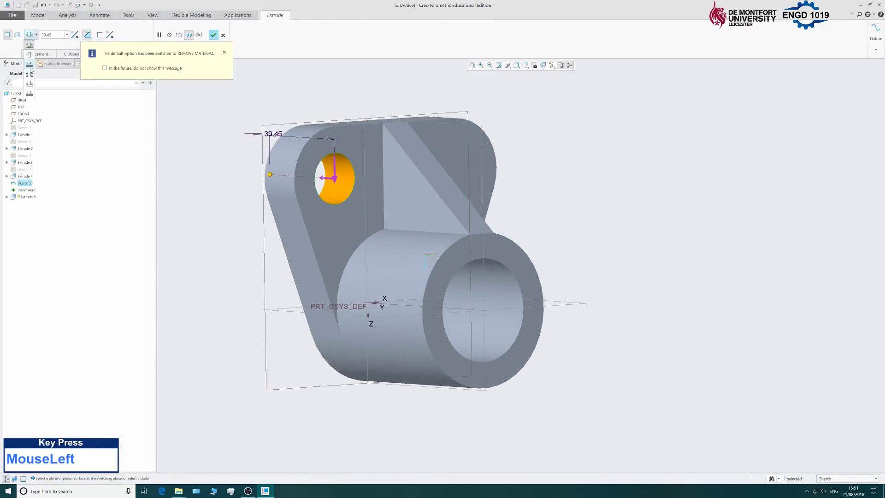
left_click(30, 74)
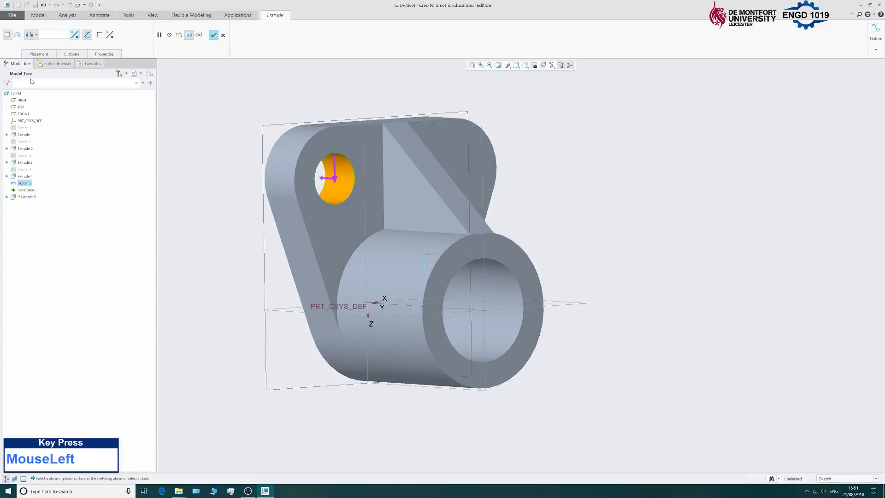
left_click(214, 35)
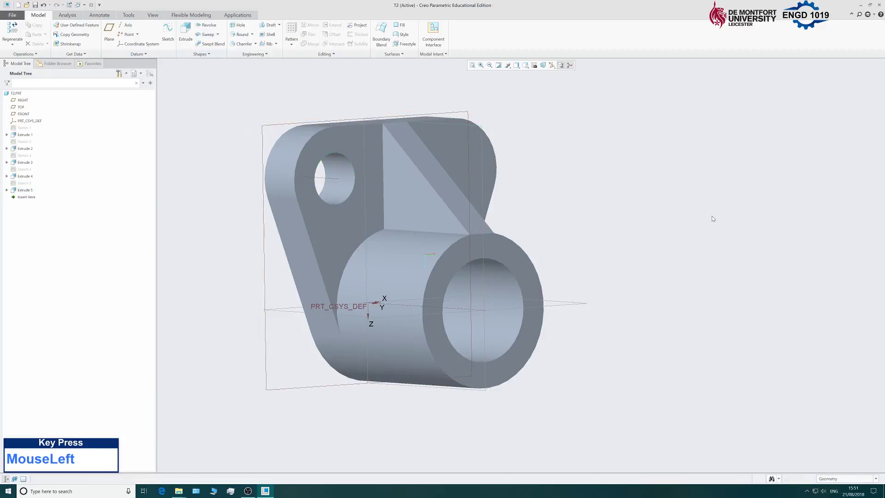
Start a D x D edge chamfer of 1.5 mm on the corner hole's edge at the plate's upper face.
middle_click_drag(720, 233, 617, 235)
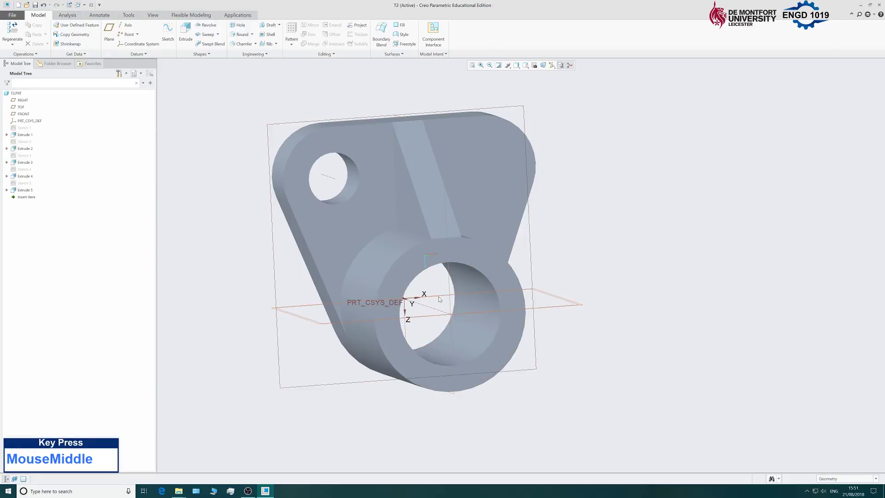
middle_click_drag(243, 260, 246, 240)
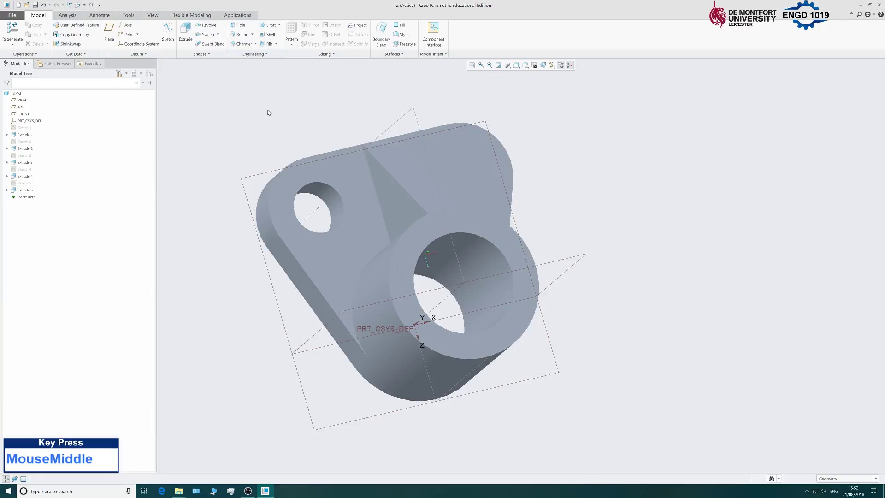
left_click(244, 44)
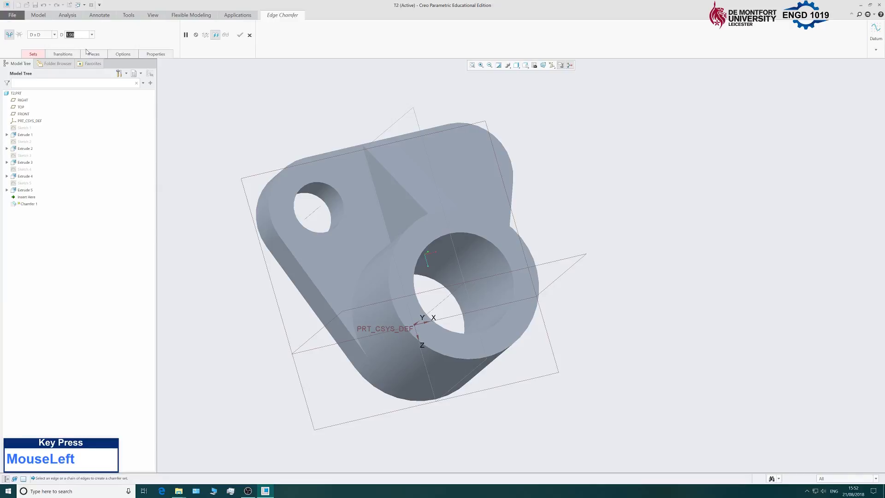
type("1.5")
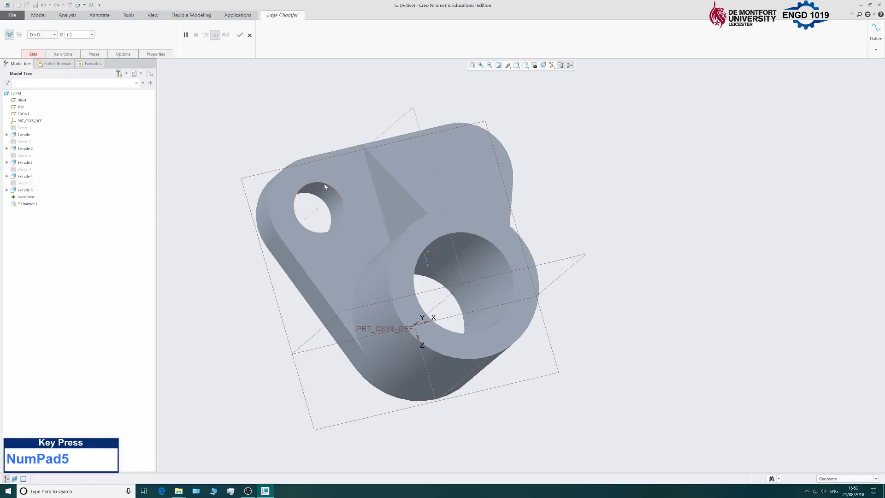
scroll(306, 186, "down", 5)
scroll(342, 173, "up", 4)
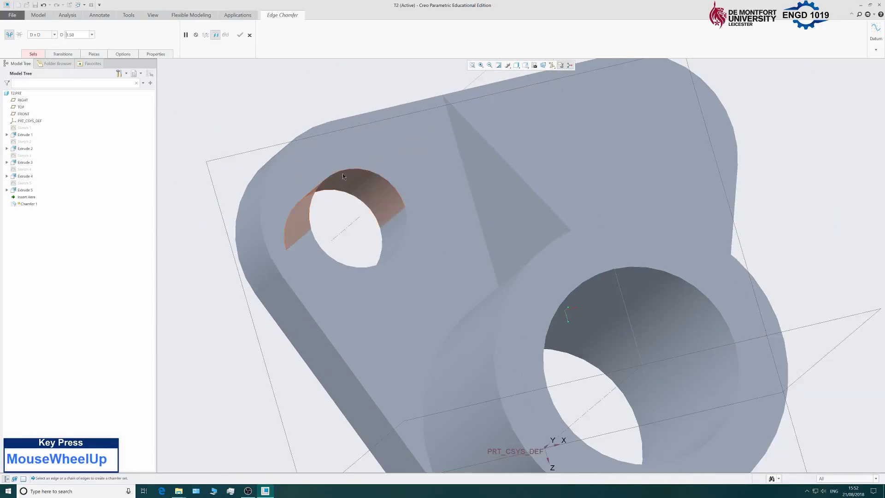
scroll(348, 172, "down", 4)
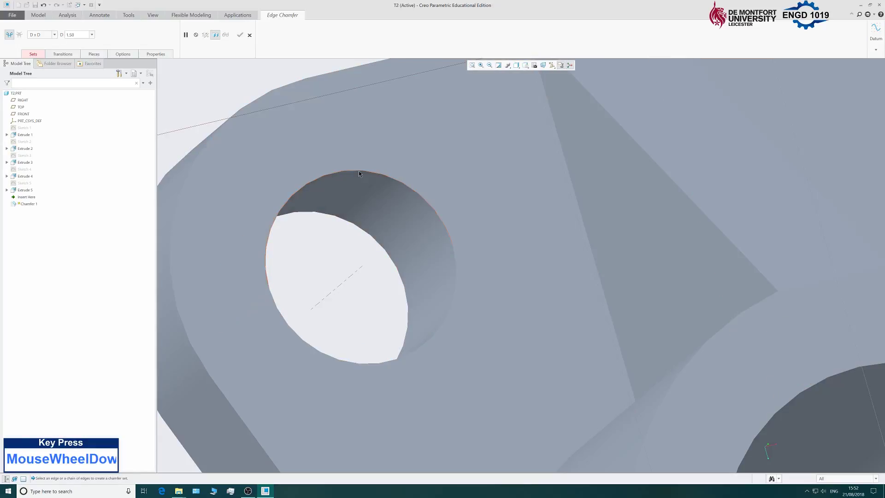
left_click(359, 171)
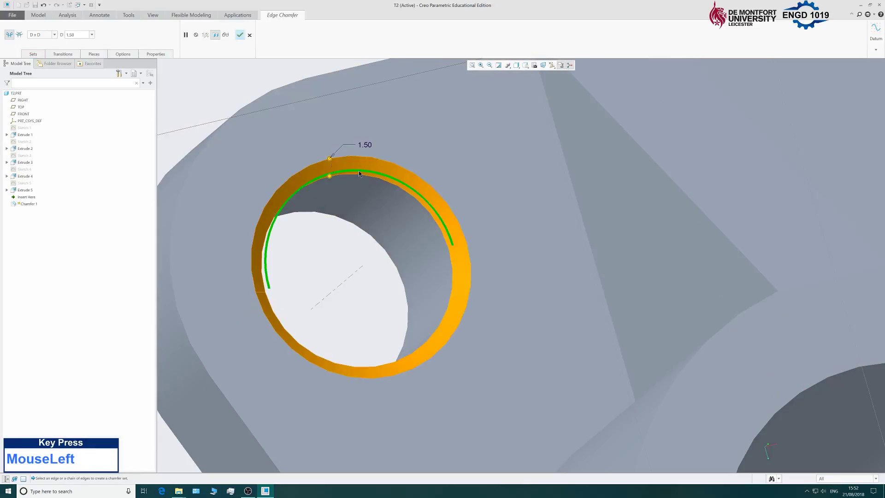
Add the corner hole's edge on the plate's underside to the chamfer set and complete the chamfer.
scroll(323, 174, "up", 5)
middle_click_drag(240, 148, 339, 93)
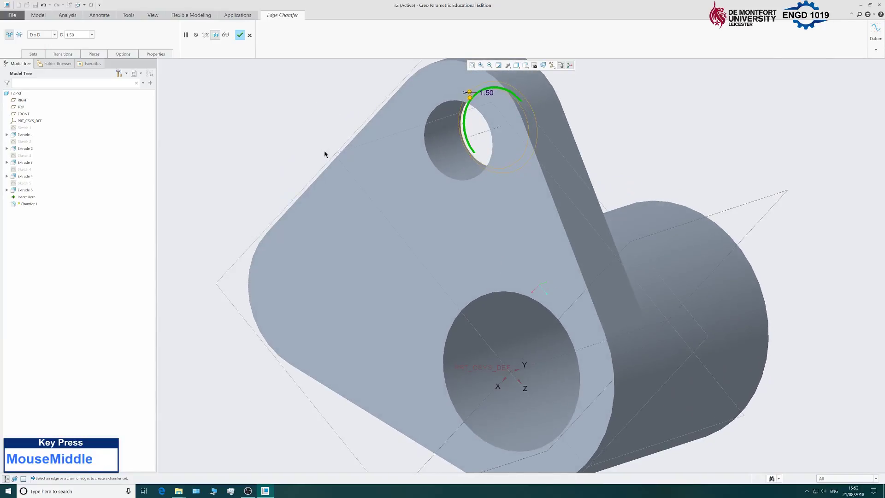
left_click(433, 166, "ctrl")
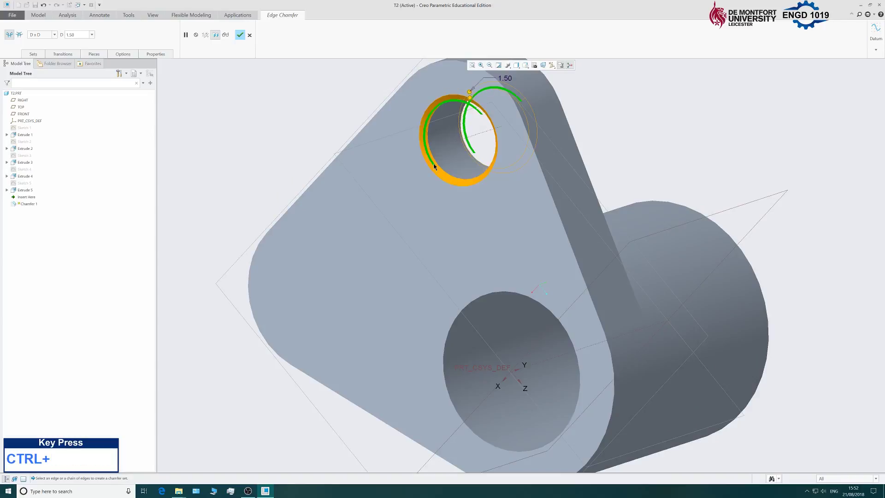
middle_click_drag(304, 111, 213, 173)
scroll(237, 233, "down", 3)
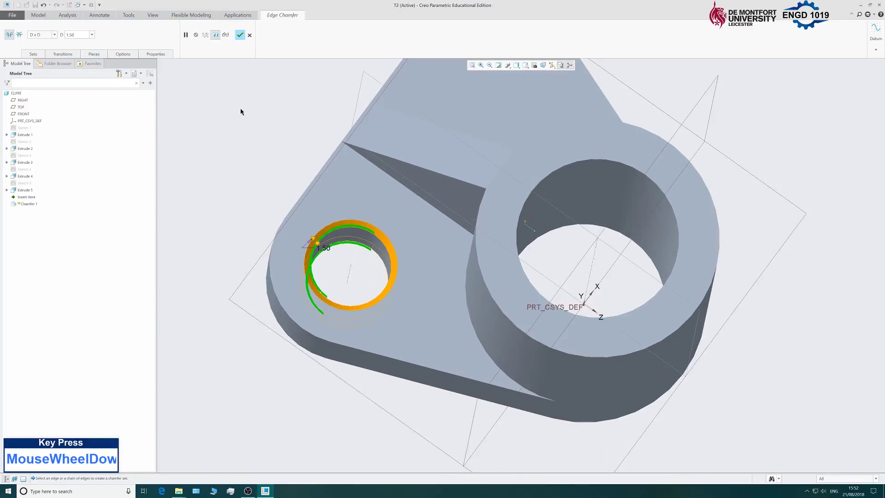
left_click(239, 34)
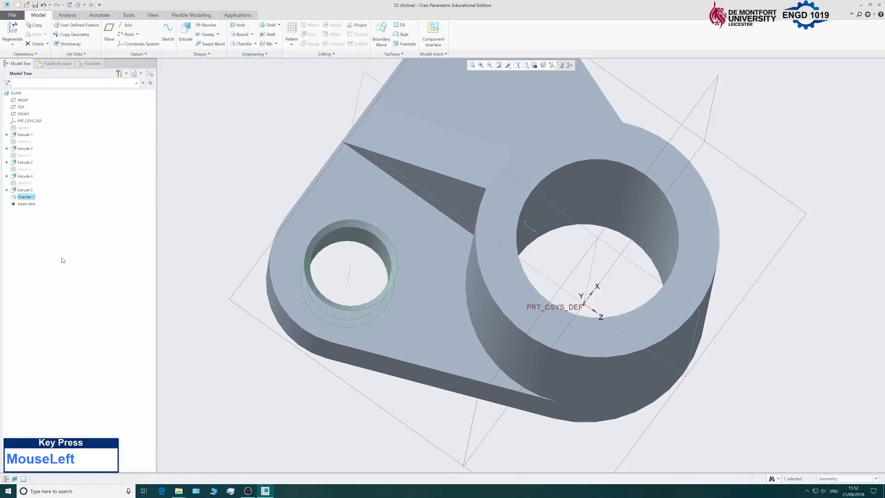
left_click(274, 183)
Mirror the corner hole cut and its chamfer about the RIGHT datum plane to the plate's opposite corner.
scroll(222, 233, "up", 2)
scroll(222, 232, "down", 2)
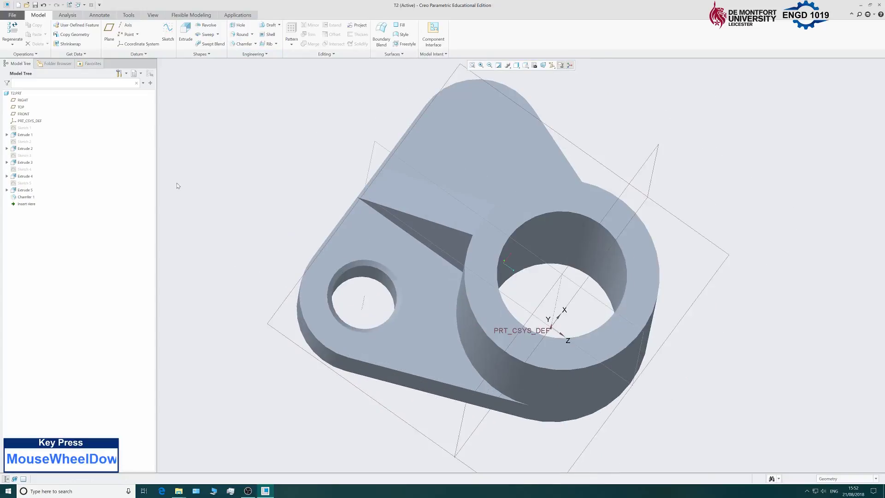
scroll(204, 223, "up", 3)
scroll(217, 228, "down", 3)
mouse_move(244, 209)
middle_mouse_down()
mouse_move(259, 148)
mouse_move(237, 243)
mouse_move(245, 179)
mouse_move(254, 205)
middle_mouse_up()
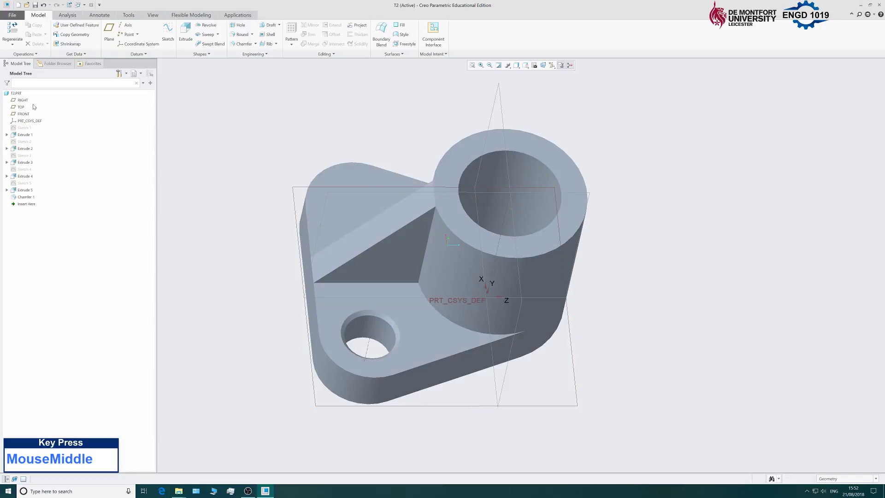
left_click(25, 191)
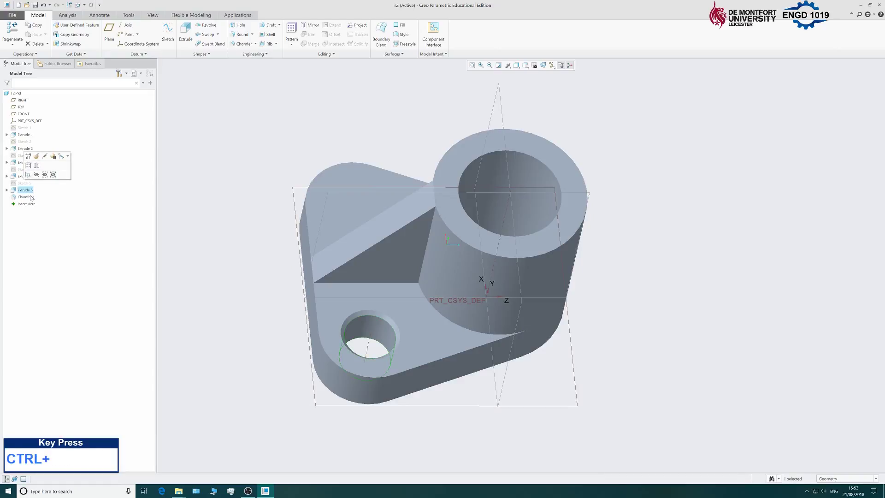
left_click(31, 198, "ctrl")
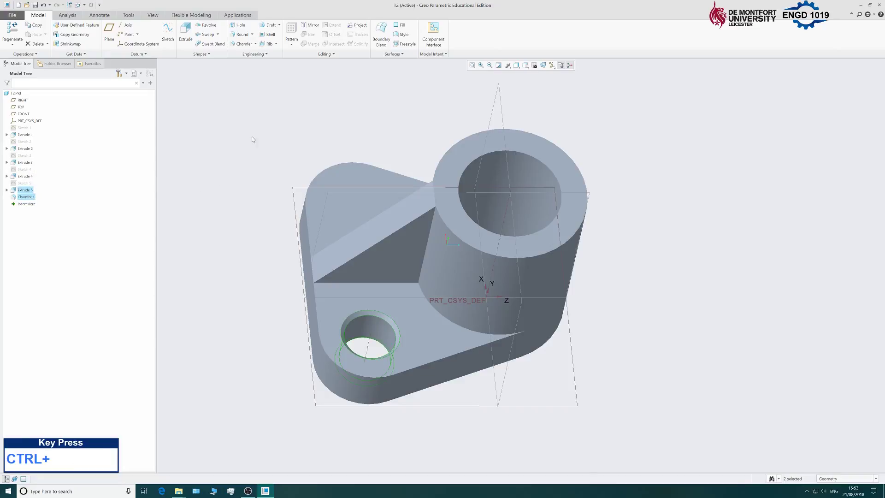
left_click(311, 26)
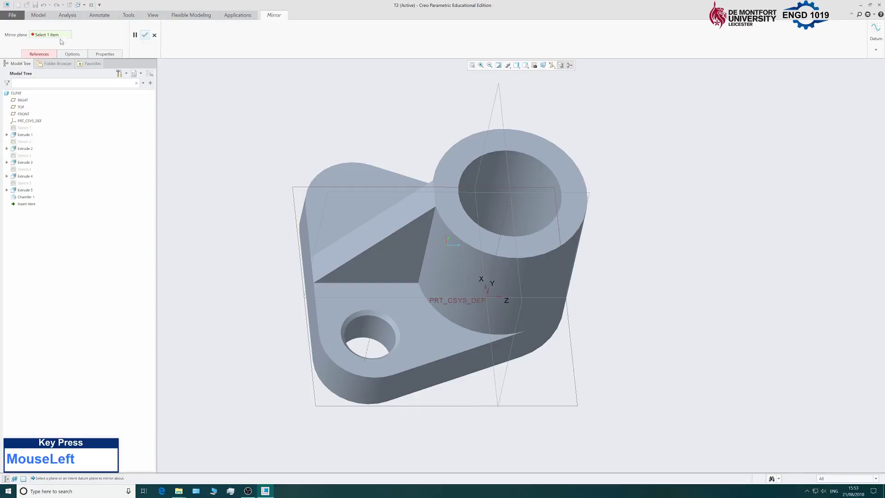
middle_click_drag(354, 135, 341, 107)
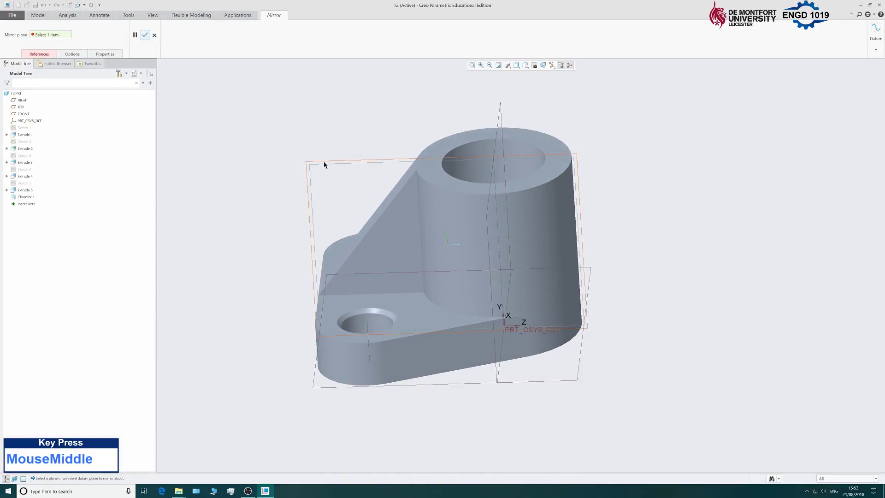
mouse_move(255, 170)
middle_mouse_down()
mouse_move(299, 156)
mouse_move(300, 168)
middle_mouse_up()
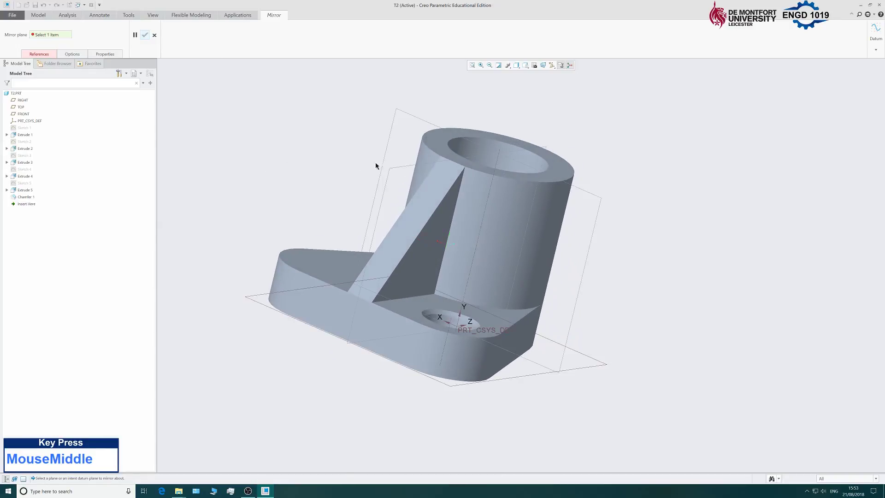
left_click(399, 170)
middle_click_drag(278, 177, 297, 183)
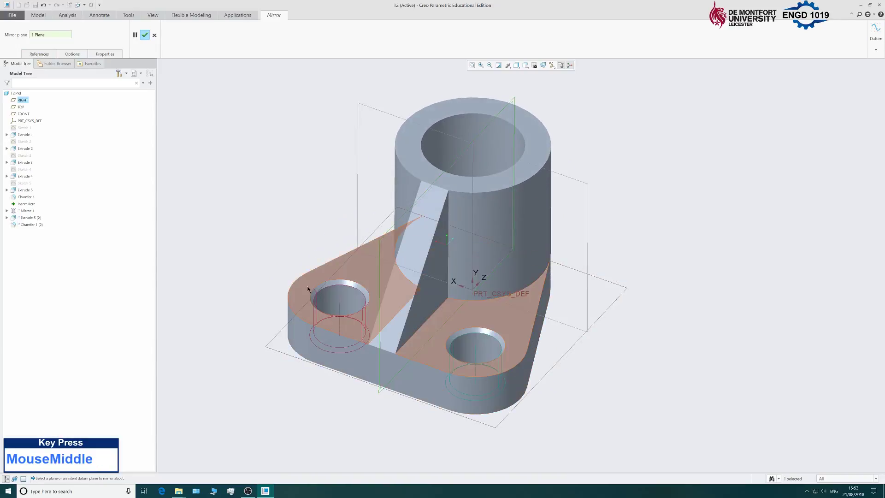
left_click(145, 37)
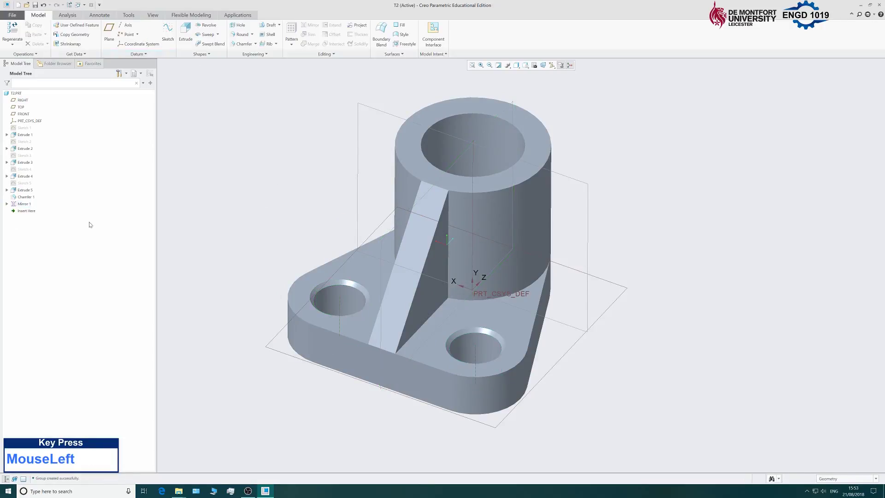
Chamfer both end edges of the central bore 1.5 mm, on the cylinder's top and the plate's underside.
mouse_move(287, 226)
middle_mouse_down()
mouse_move(297, 235)
mouse_move(305, 205)
mouse_move(290, 213)
middle_mouse_up()
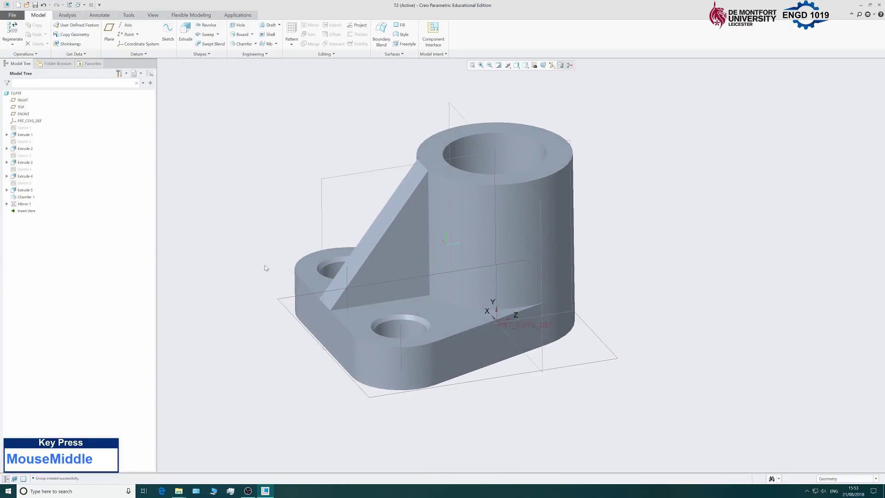
scroll(265, 267, "down", 4)
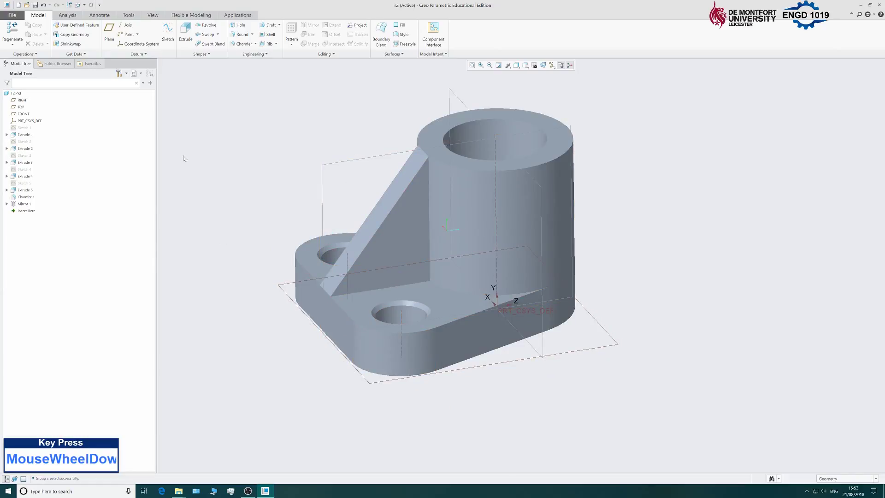
left_click(243, 44)
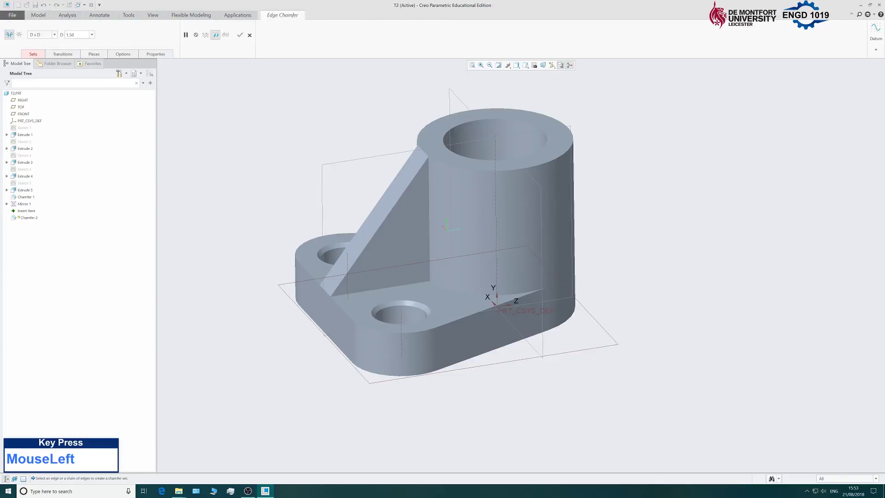
left_click(504, 118)
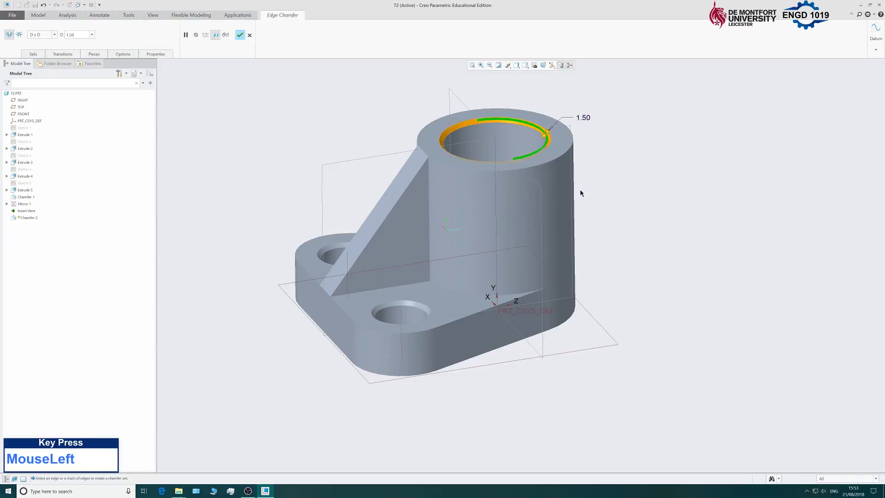
middle_click_drag(690, 289, 660, 204)
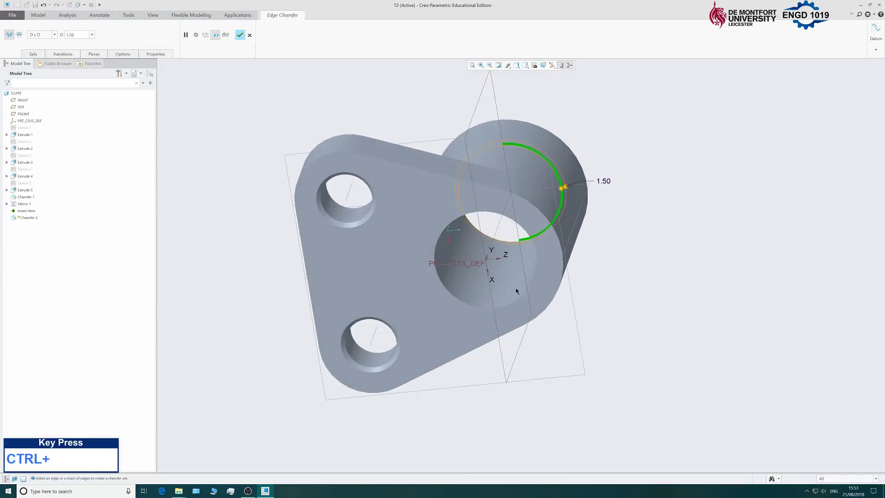
left_click(466, 303, "ctrl")
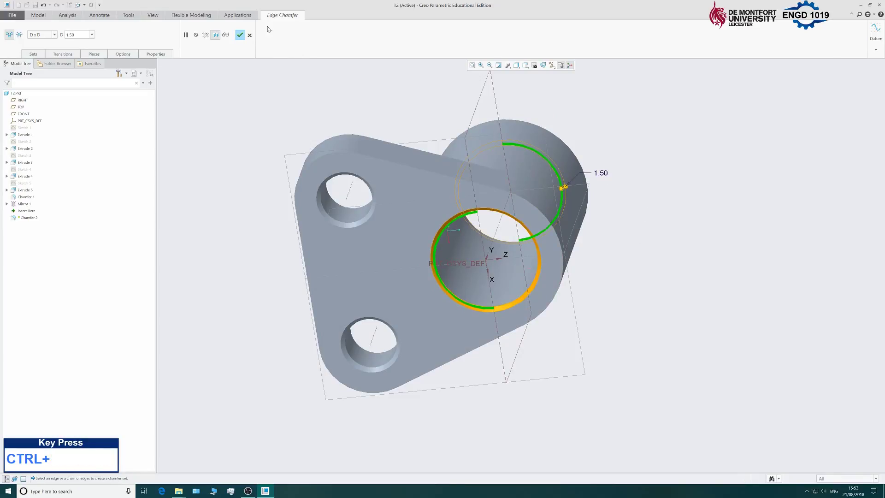
left_click(237, 37)
Start a D x D edge chamfer of 1 mm on the outer edge of the cylinder's top face.
middle_click_drag(261, 142, 286, 224)
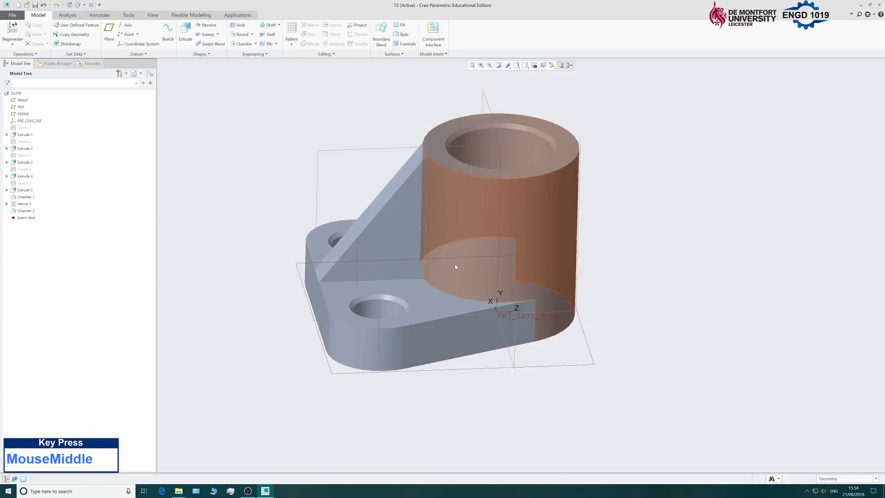
left_click(242, 44)
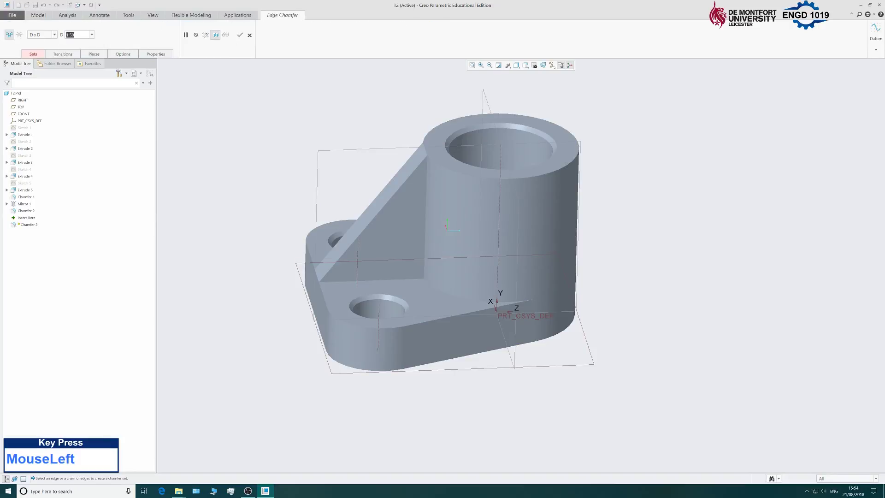
type("1")
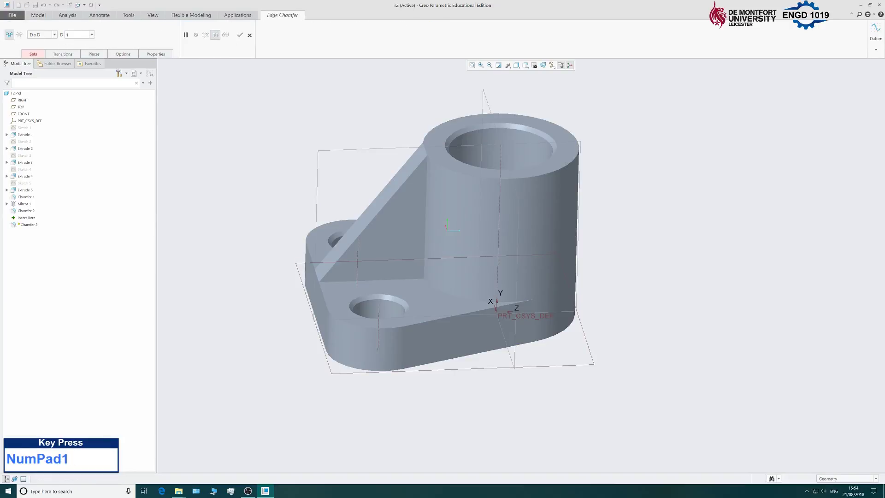
middle_click_drag(336, 138, 378, 133)
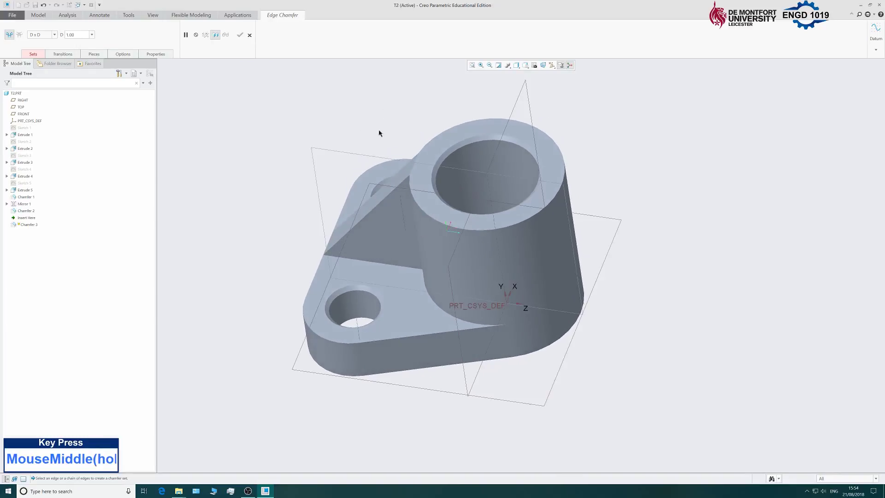
left_click(553, 141)
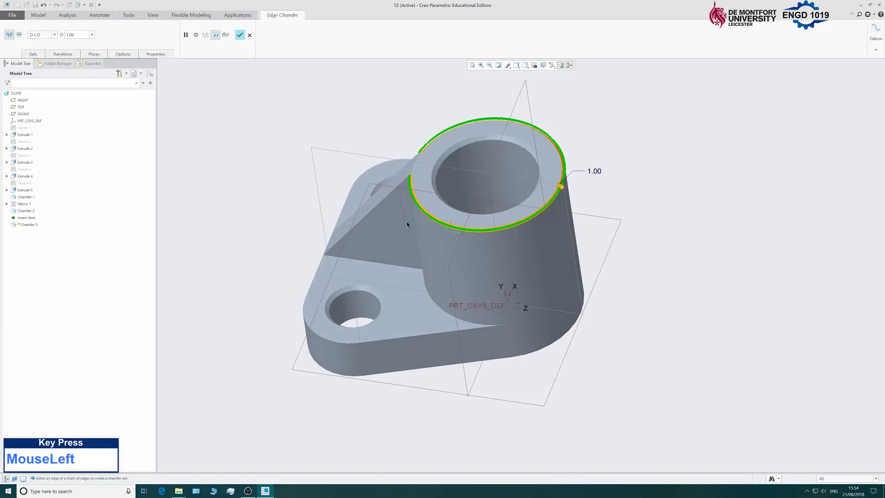
Add the plate's underside outline and its upper outer edges on both sides of the rib to the chamfer set.
middle_click_drag(248, 240, 231, 103)
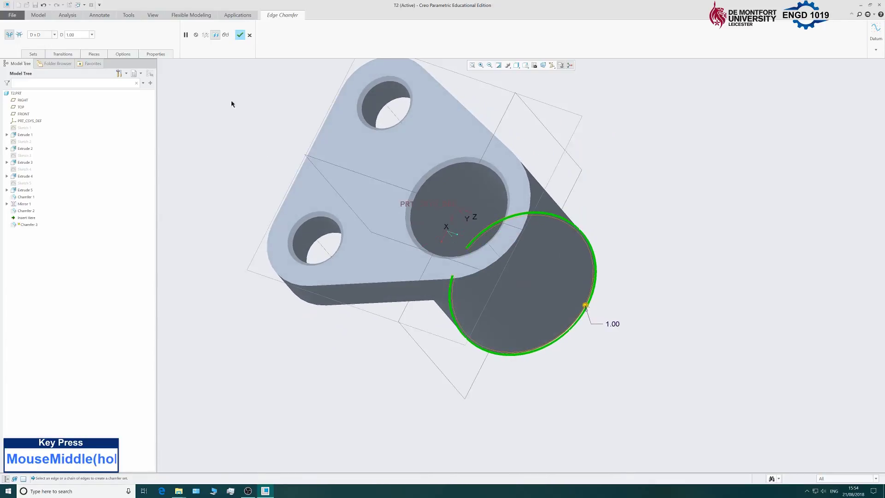
left_click(335, 284, "ctrl")
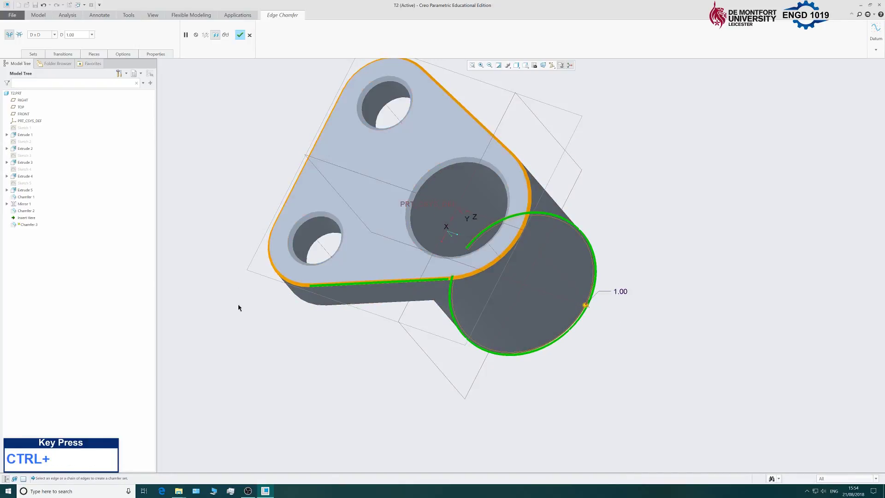
middle_click_drag(239, 181, 252, 335)
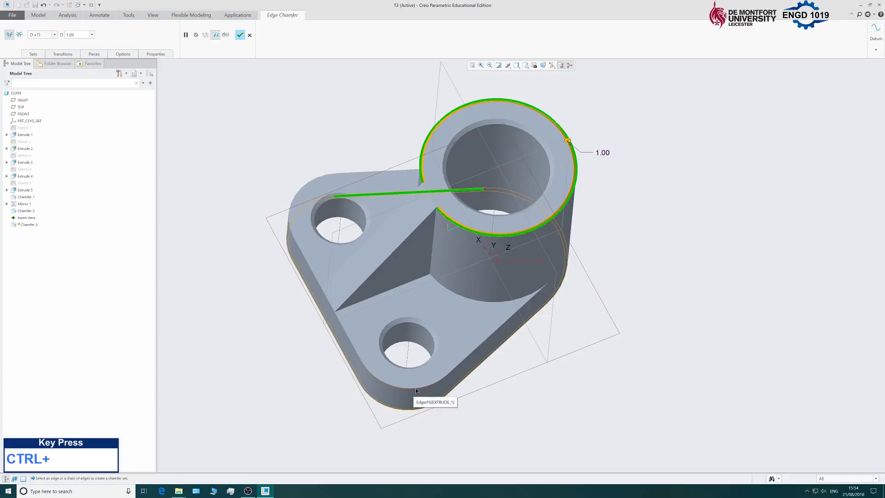
left_click(416, 388, "ctrl")
middle_click_drag(257, 319, 309, 285)
left_click(309, 284, "ctrl")
Try a chamfer distance of 2 mm on the selected outer edges.
middle_click_drag(249, 242, 343, 226)
left_click(70, 34)
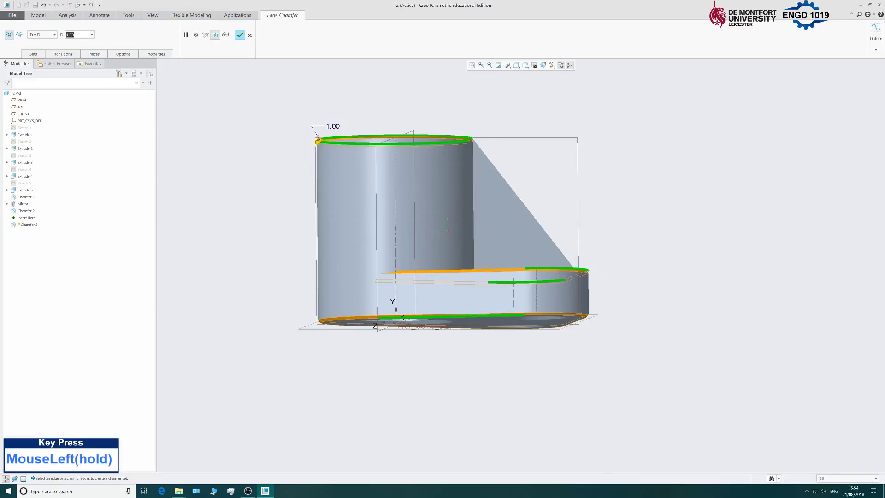
type("2")
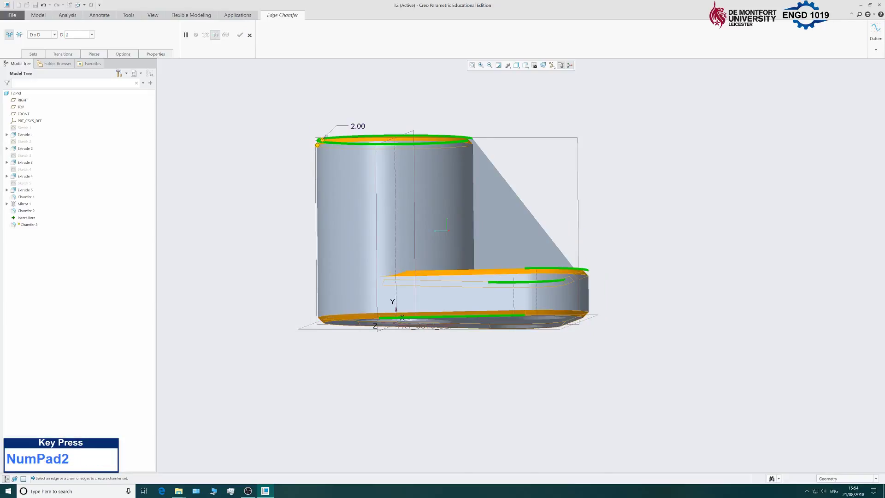
middle_click_drag(223, 126, 139, 92)
Set the chamfer distance of the outer edges to 1 mm and complete the chamfer.
left_click(65, 36)
type("1")
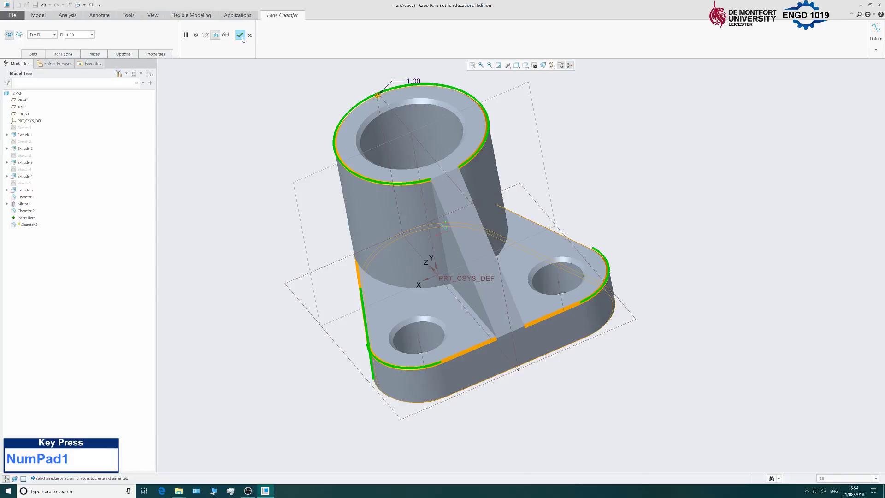
left_click(240, 35)
mouse_move(623, 180)
middle_mouse_down()
mouse_move(575, 158)
mouse_move(529, 204)
mouse_move(530, 236)
mouse_move(576, 270)
mouse_move(553, 257)
mouse_move(553, 199)
mouse_move(573, 194)
mouse_move(519, 125)
mouse_move(521, 230)
mouse_move(535, 232)
middle_mouse_up()
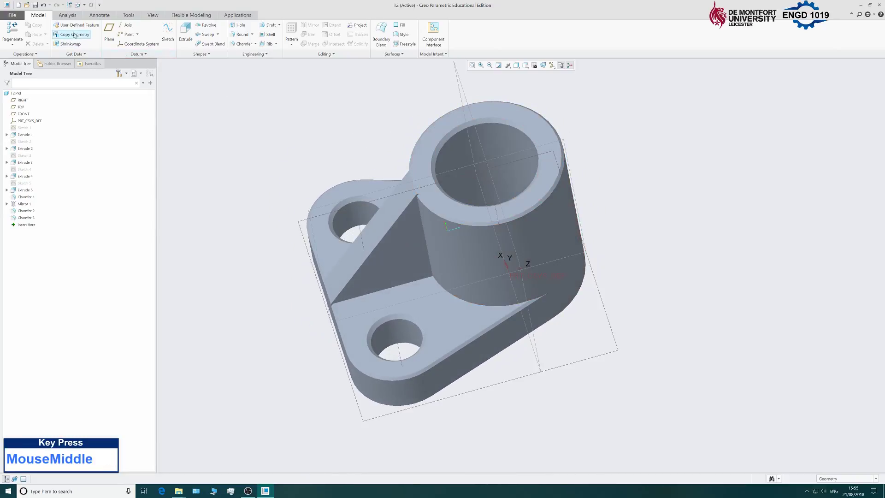
Save the finished part as T2.PRT in the Public Documents folder.
left_click(12, 16)
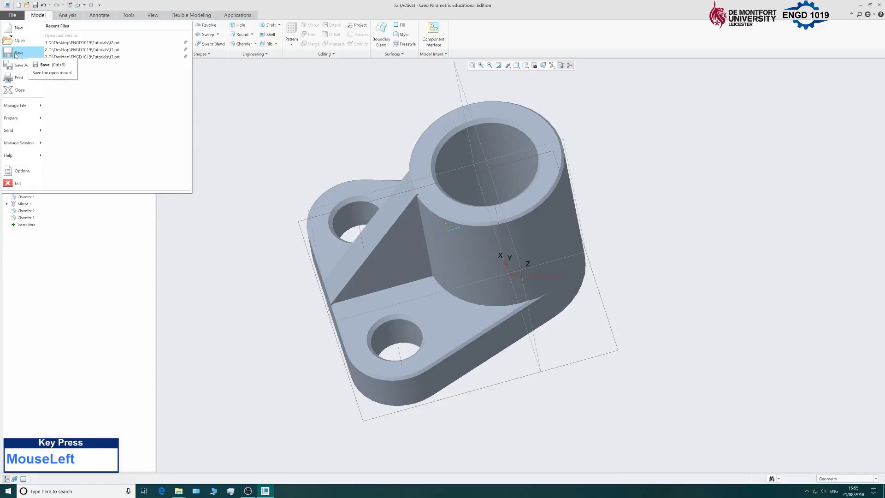
left_click(16, 54)
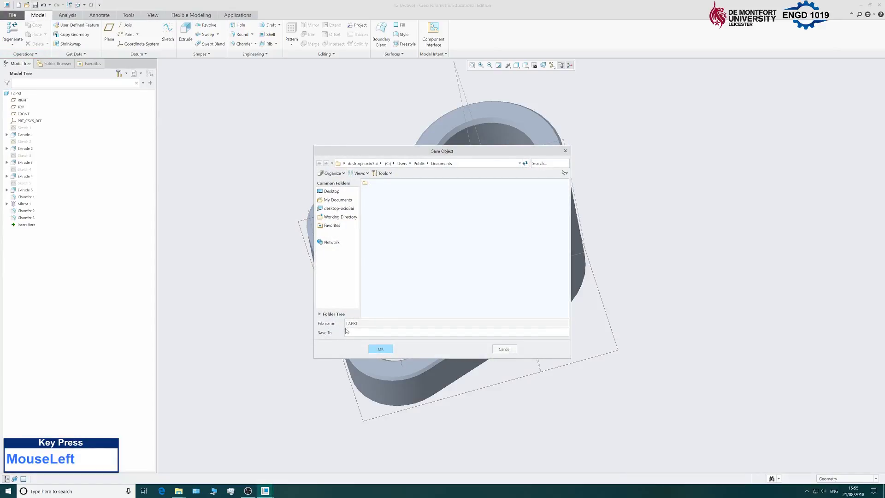
left_click(379, 349)
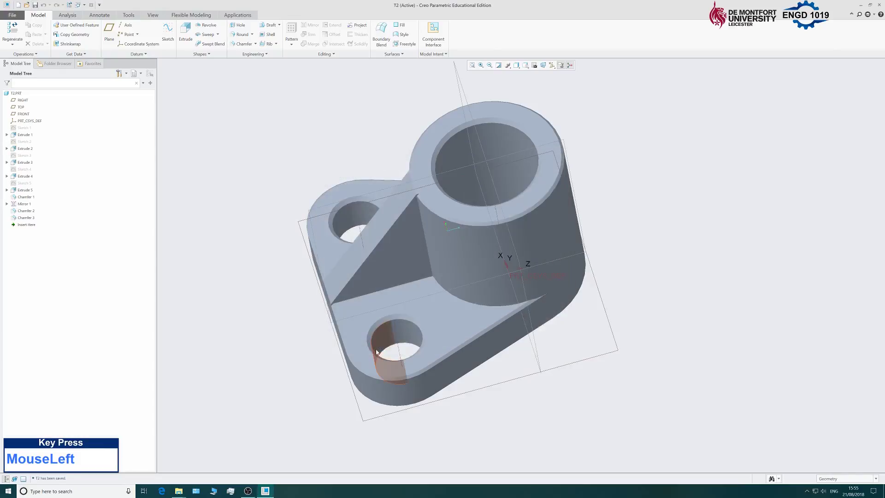